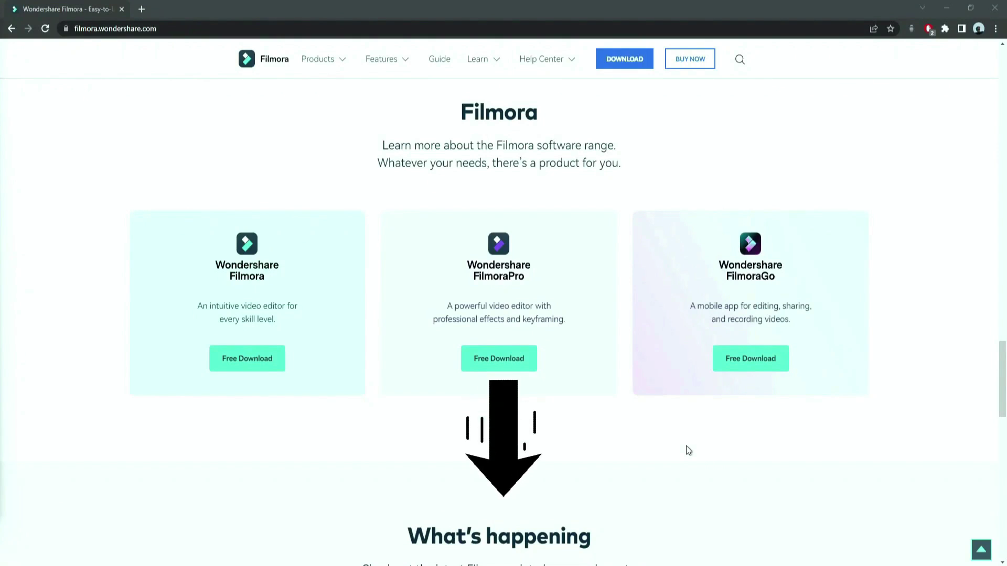
- Download the Filmora installer from the Wondershare website, install the program and launch it
{"action": "left_click", "coordinate": [620, 63]}
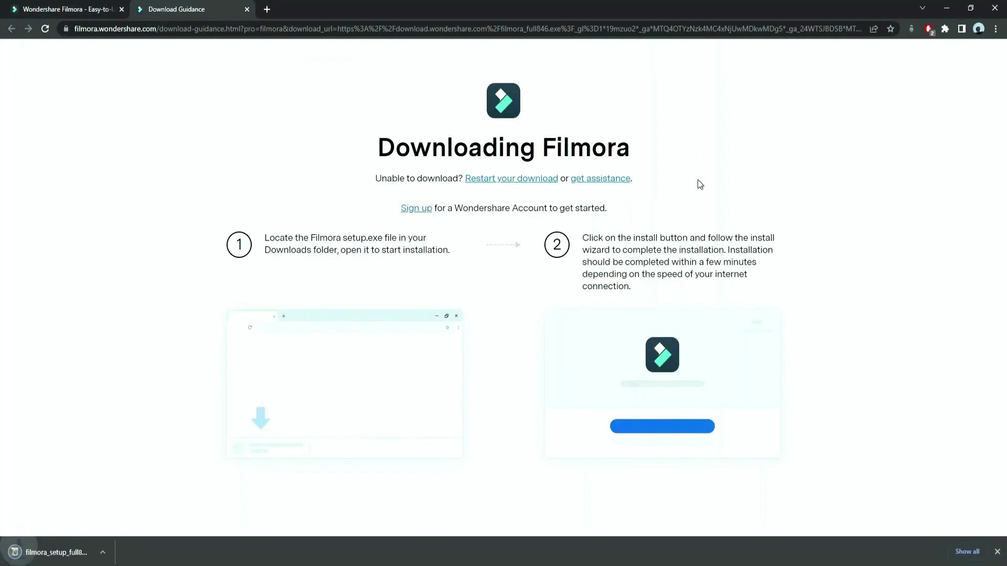
{"action": "left_click", "coordinate": [57, 557]}
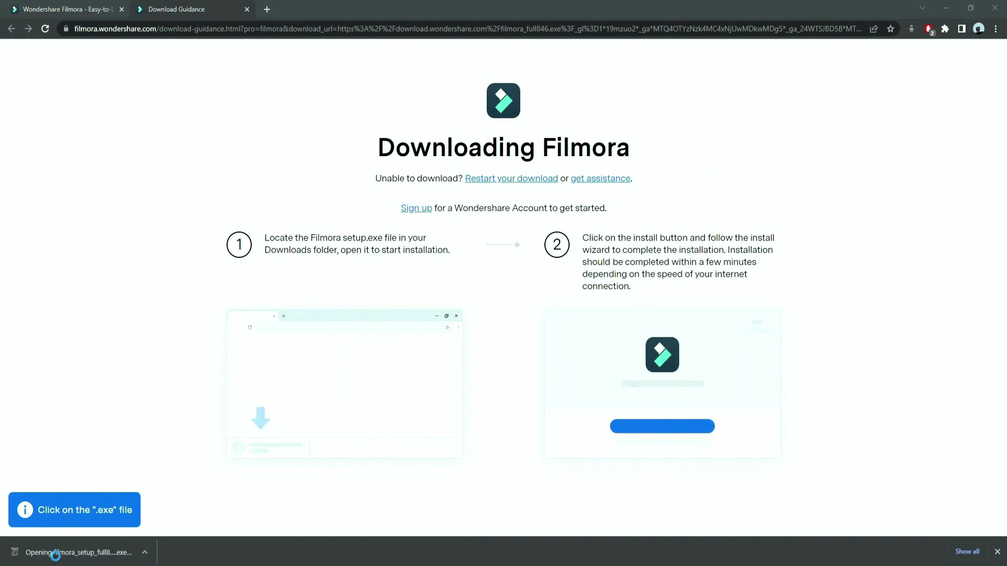
{"action": "left_click", "coordinate": [496, 358]}
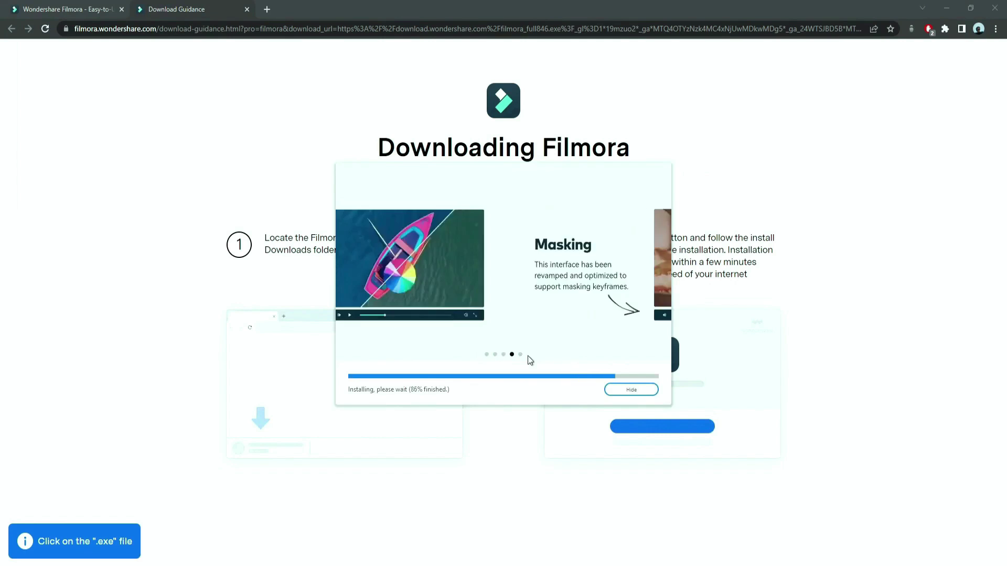
{"action": "left_click", "coordinate": [528, 356]}
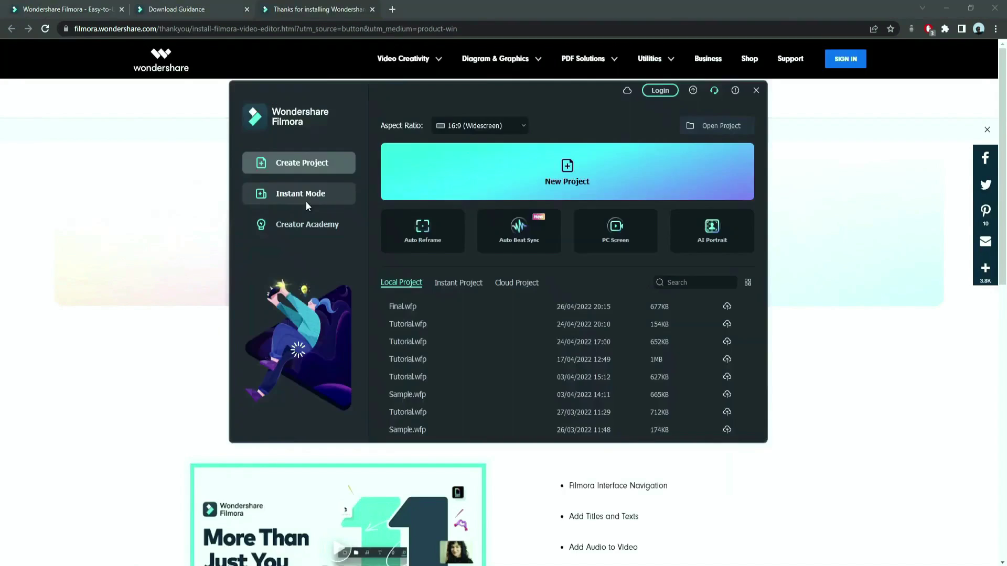
{"action": "left_click", "coordinate": [474, 191]}
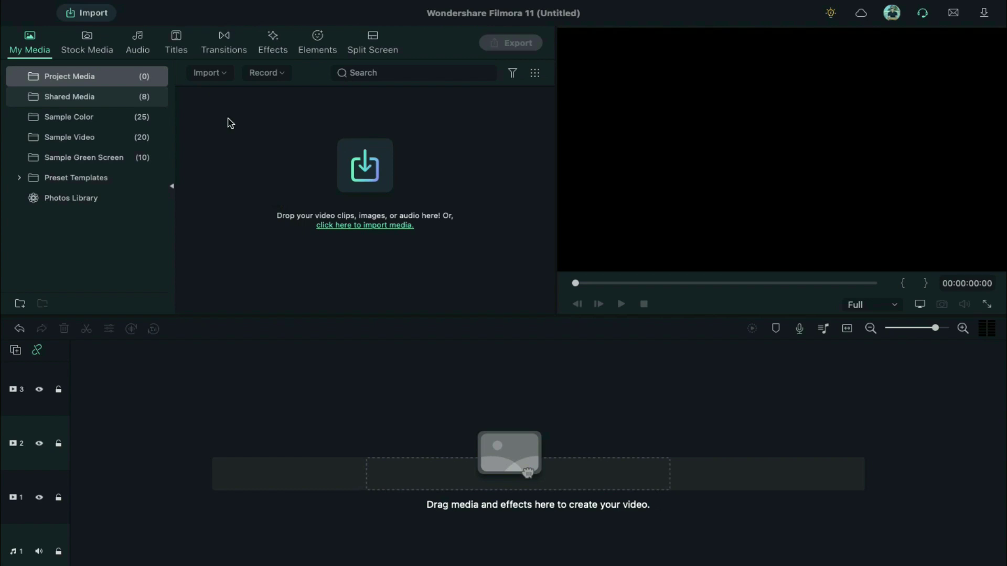
- Place a Default Title at the start of video track 2 and set its font to AgencyFB Black
{"action": "left_click", "coordinate": [178, 42]}
{"action": "left_click_drag", "start_coordinate": [225, 124], "coordinate": [72, 424]}
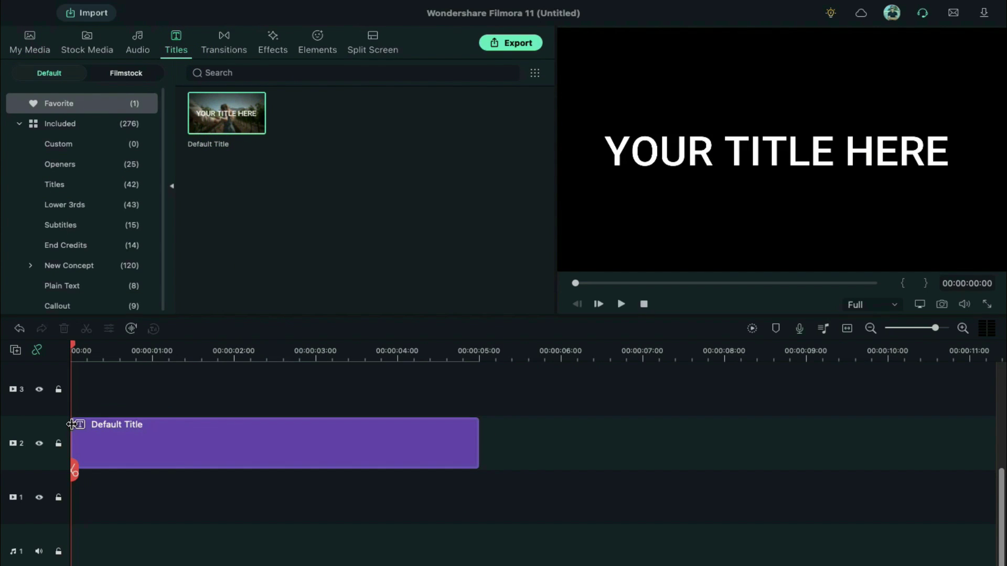
{"action": "double_click", "coordinate": [174, 458]}
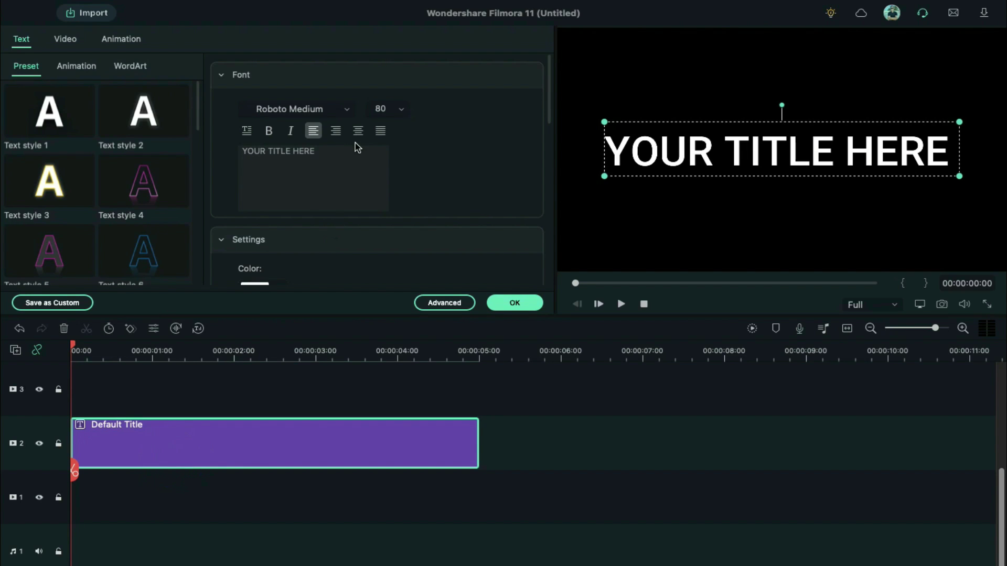
{"action": "left_click", "coordinate": [346, 110]}
{"action": "scroll", "coordinate": [360, 475], "scroll_direction": "up", "scroll_amount": 20}
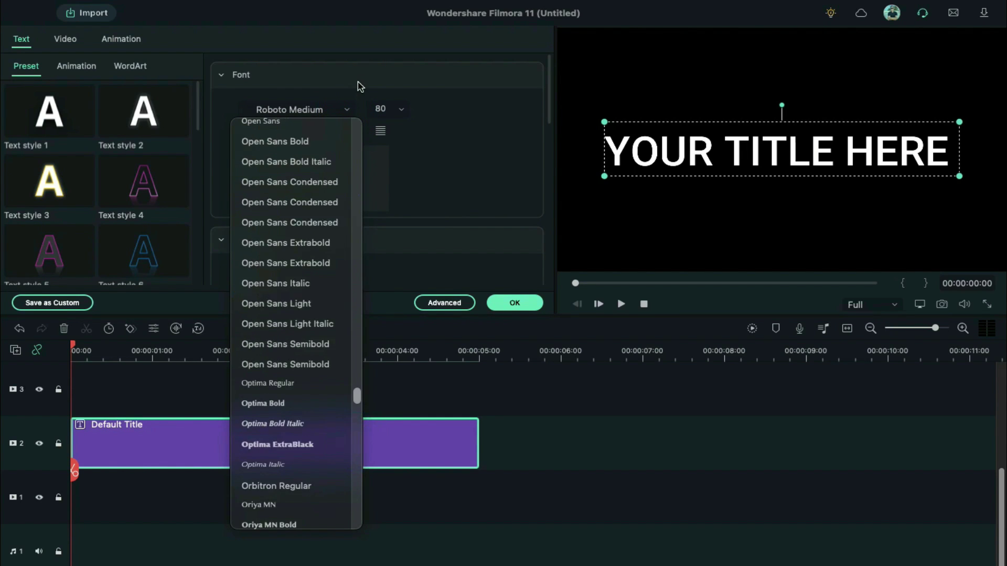
{"action": "left_click", "coordinate": [264, 287]}
- Replace the title's placeholder text with FILMORA
{"action": "left_click", "coordinate": [315, 173]}
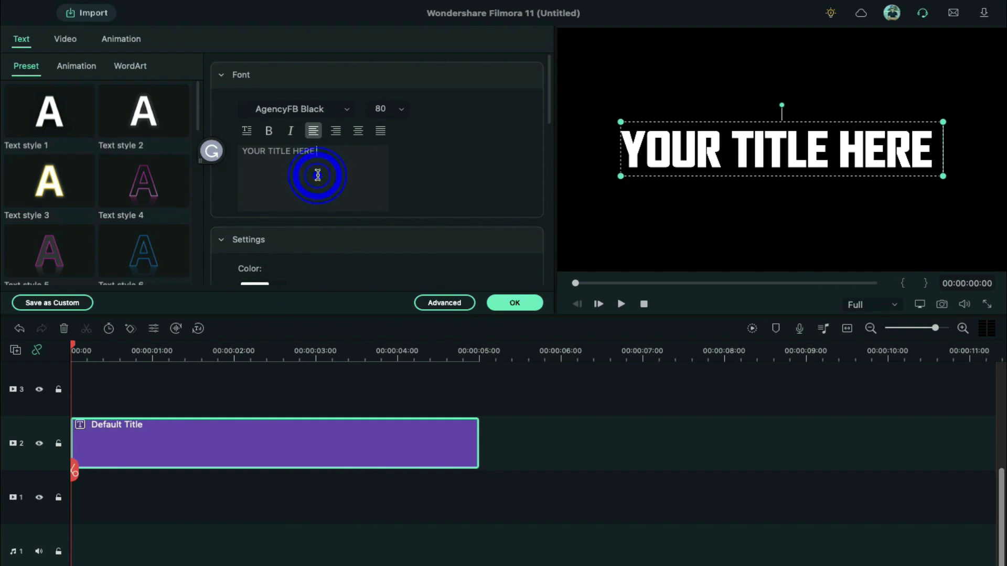
{"action": "key", "text": "ctrl+a"}
{"action": "type", "text": "FlLMORA"}
- Set the title's text spacing to 8 and take a snapshot of the FILMORA frame
{"action": "scroll", "coordinate": [384, 244], "scroll_direction": "down", "scroll_amount": 5}
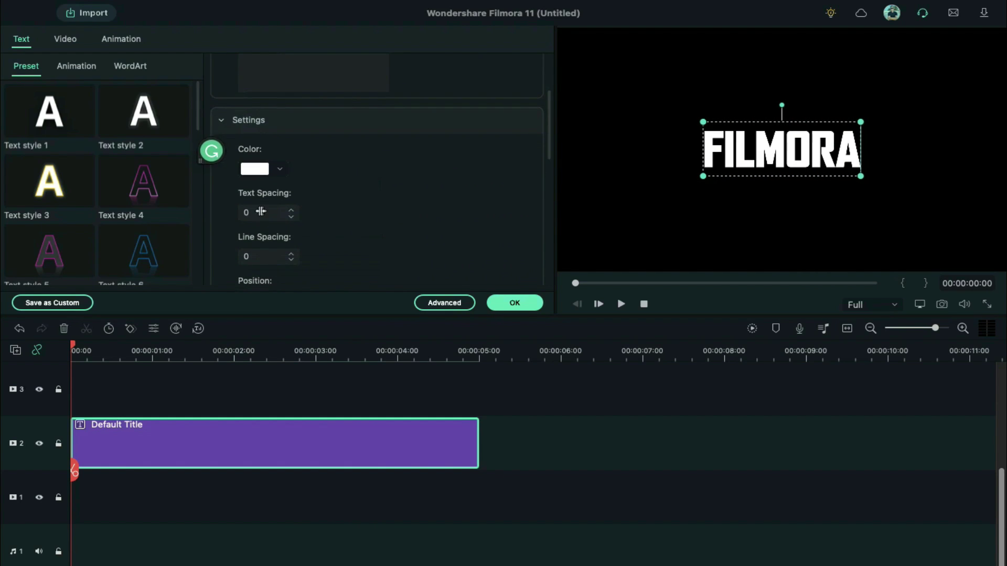
{"action": "double_click", "coordinate": [260, 212]}
{"action": "type", "text": "8"}
{"action": "key", "text": "Return"}
{"action": "left_click", "coordinate": [570, 496]}
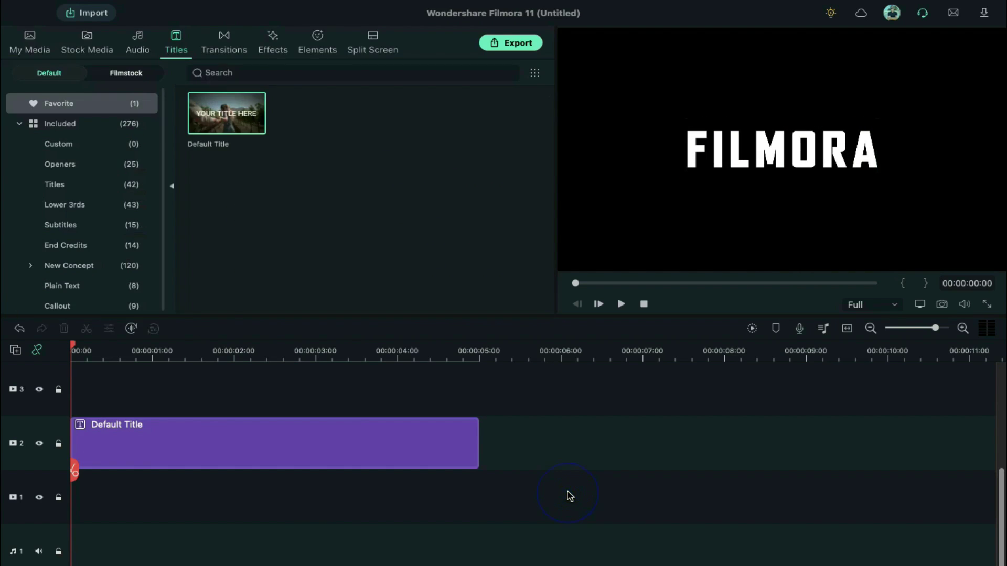
{"action": "left_click", "coordinate": [948, 304]}
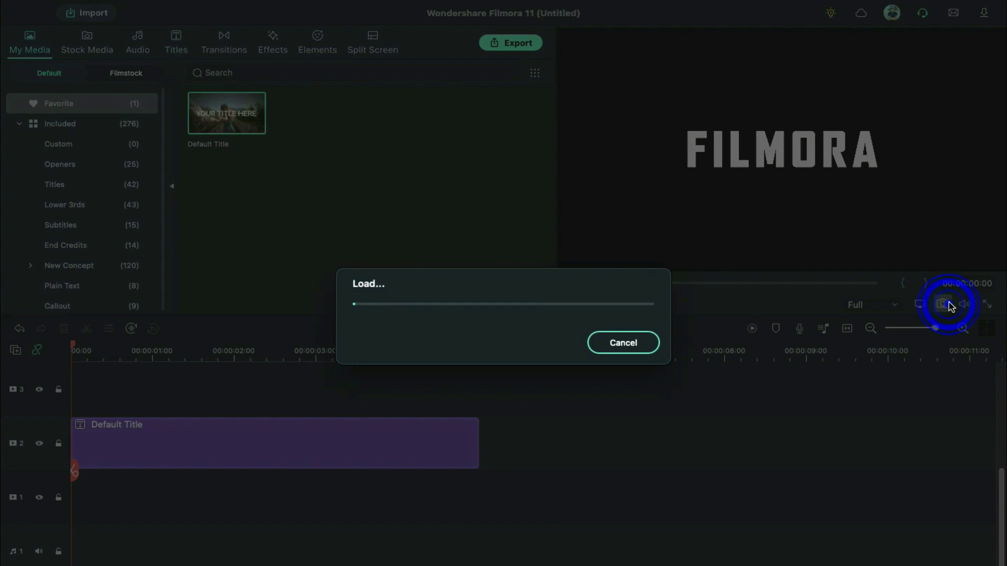
- Change the title text to the single letter I and take a snapshot of that frame
{"action": "double_click", "coordinate": [399, 427]}
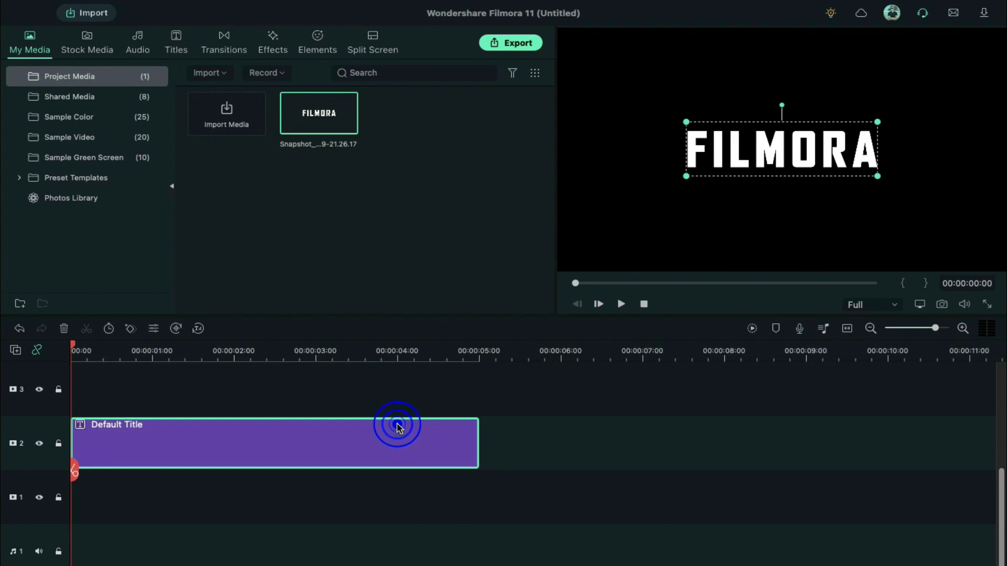
{"action": "double_click", "coordinate": [354, 161]}
{"action": "key", "text": "BackSpace"}
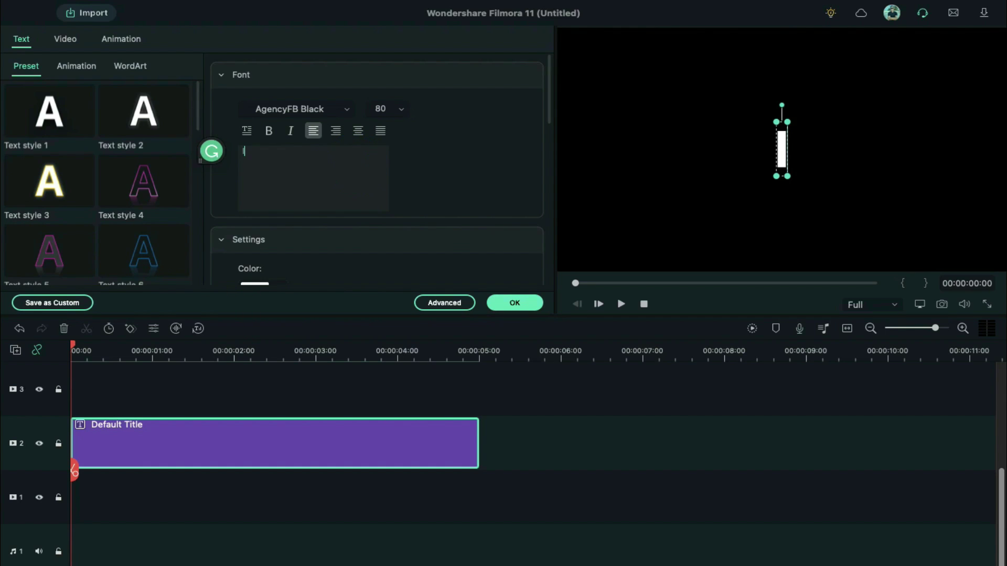
{"action": "left_click", "coordinate": [681, 406]}
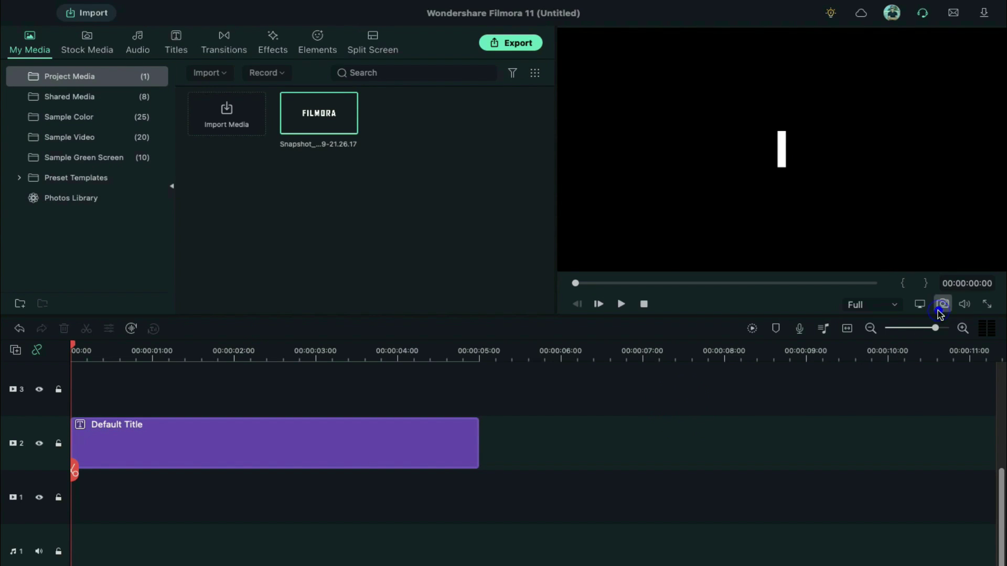
{"action": "left_click", "coordinate": [940, 308]}
- Replace the title clip with the FILMORA snapshot on track 2 and the I snapshot on track 3, both at the start
{"action": "left_click", "coordinate": [210, 444]}
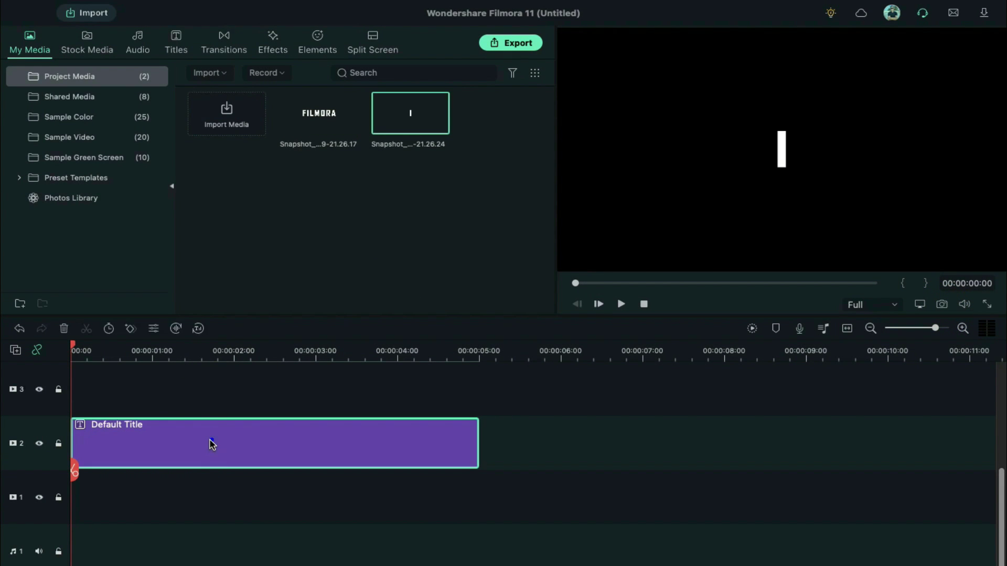
{"action": "key", "text": "Delete"}
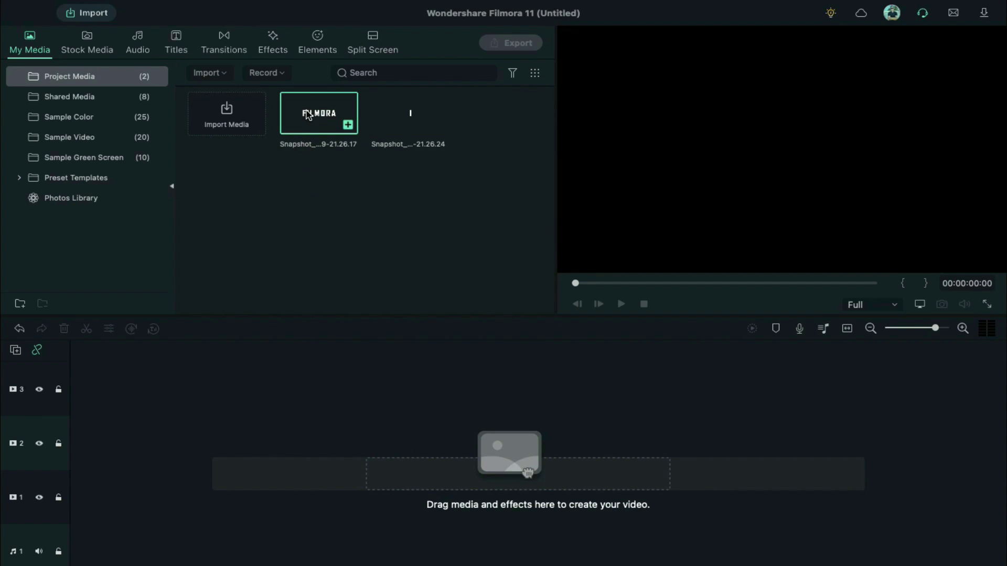
{"action": "left_click_drag", "start_coordinate": [301, 126], "coordinate": [87, 474]}
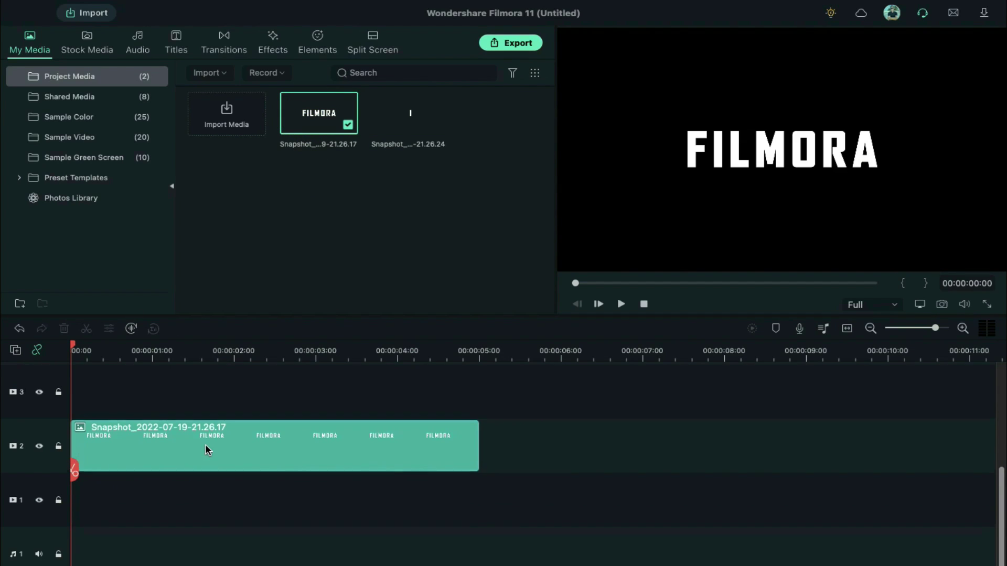
{"action": "left_click_drag", "start_coordinate": [409, 114], "coordinate": [79, 418]}
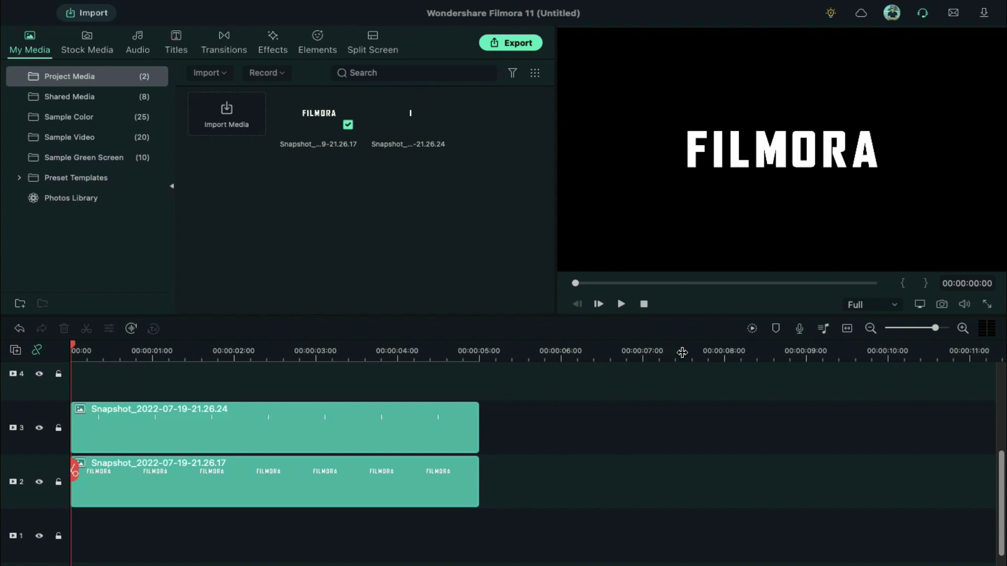
- Set the preview zoom level to 50%
{"action": "left_click", "coordinate": [919, 306]}
{"action": "mouse_move", "coordinate": [899, 362]}
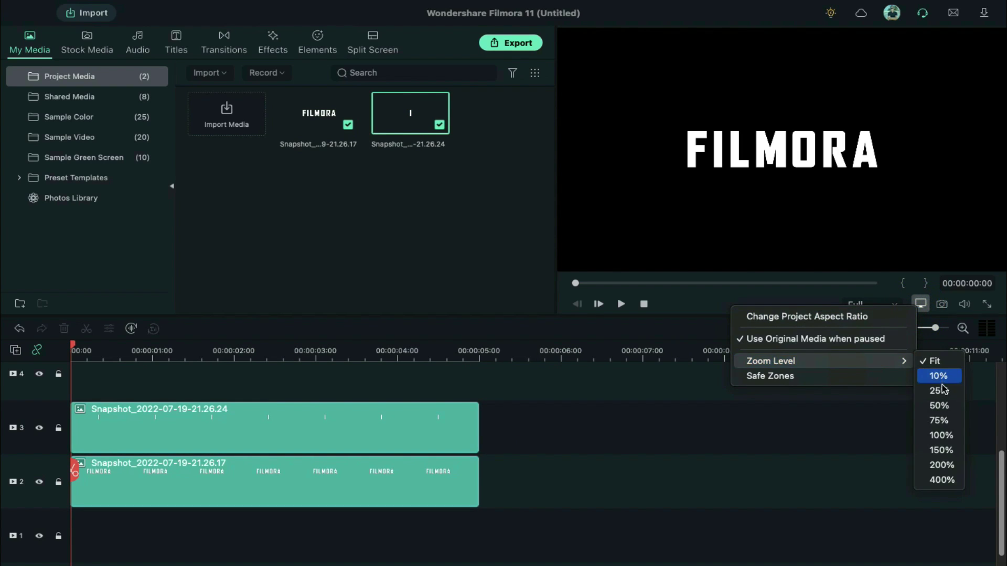
{"action": "left_click", "coordinate": [944, 401]}
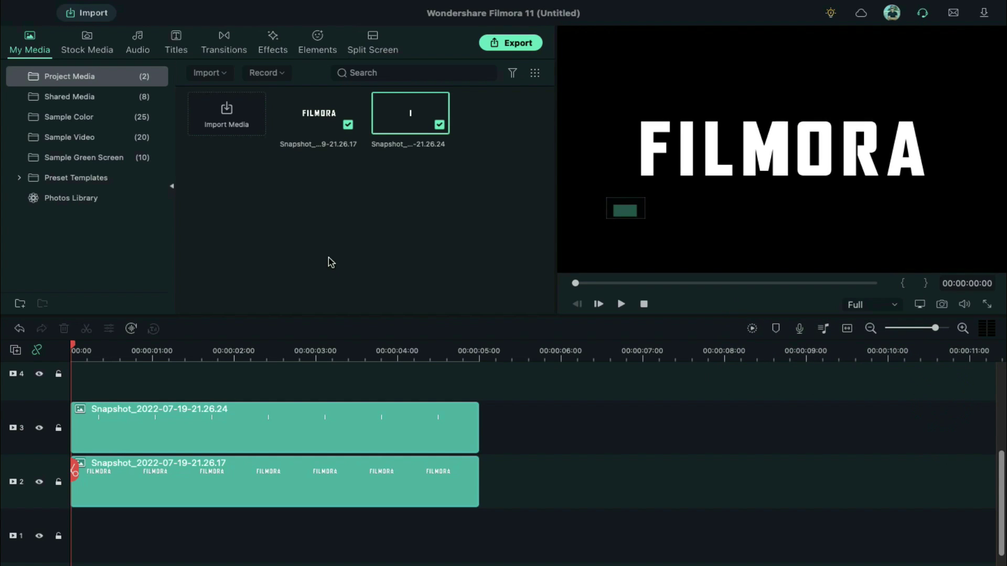
- Keyframe the I snapshot on track 3 from X -385, Y -130 at the start to X -385, Y 0 at 00:00:01:15
{"action": "double_click", "coordinate": [210, 427]}
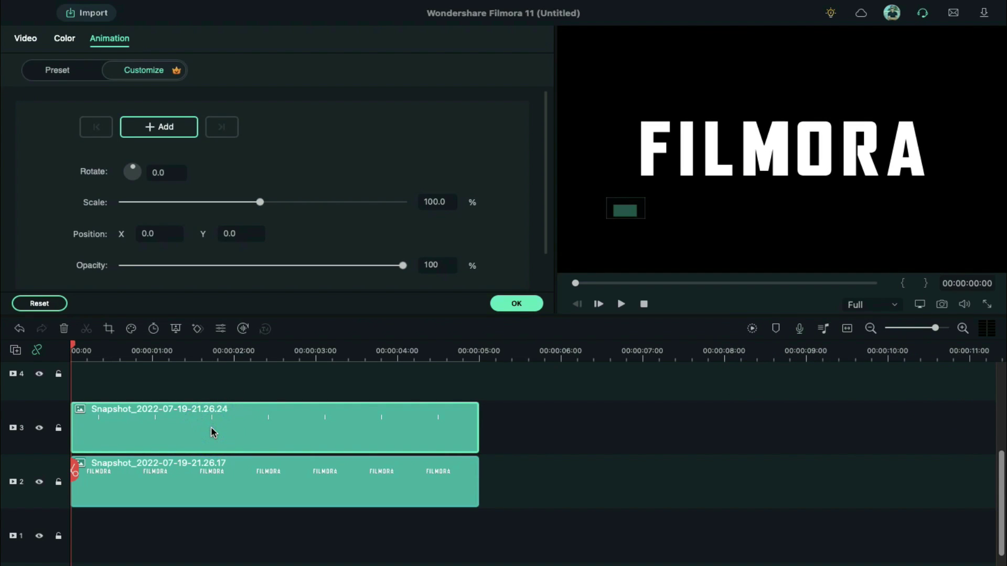
{"action": "left_click_drag", "start_coordinate": [121, 234], "coordinate": [5, 230]}
{"action": "left_click", "coordinate": [158, 231]}
{"action": "key", "text": "BackSpace"}
{"action": "type", "text": "5"}
{"action": "key", "text": "Return"}
{"action": "left_click_drag", "start_coordinate": [203, 234], "coordinate": [150, 231]}
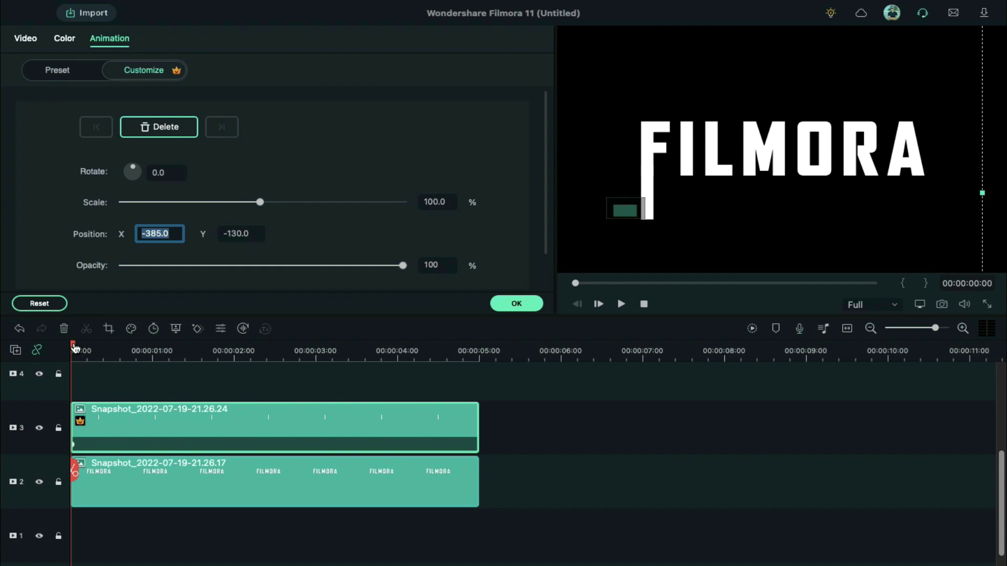
{"action": "left_click_drag", "start_coordinate": [74, 349], "coordinate": [209, 363]}
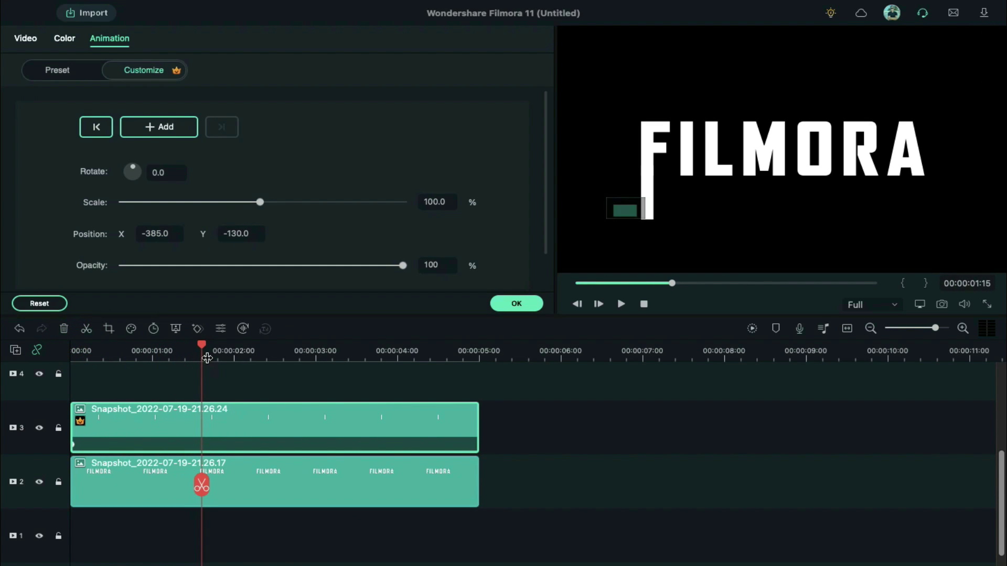
{"action": "left_click_drag", "start_coordinate": [225, 230], "coordinate": [246, 229]}
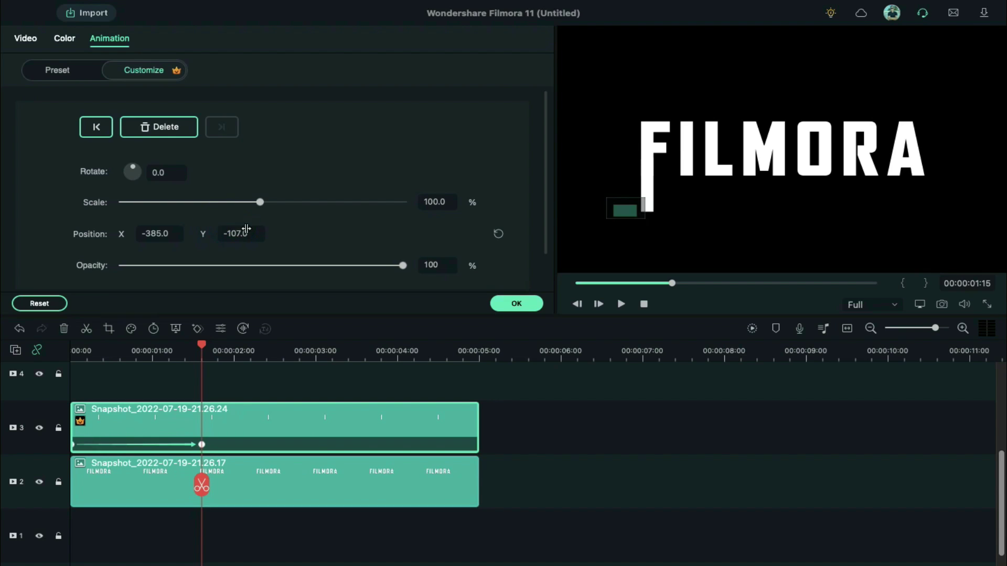
- Duplicate the keyframed I snapshot onto track 4, aligned with the start of the timeline
{"action": "left_click", "coordinate": [303, 422]}
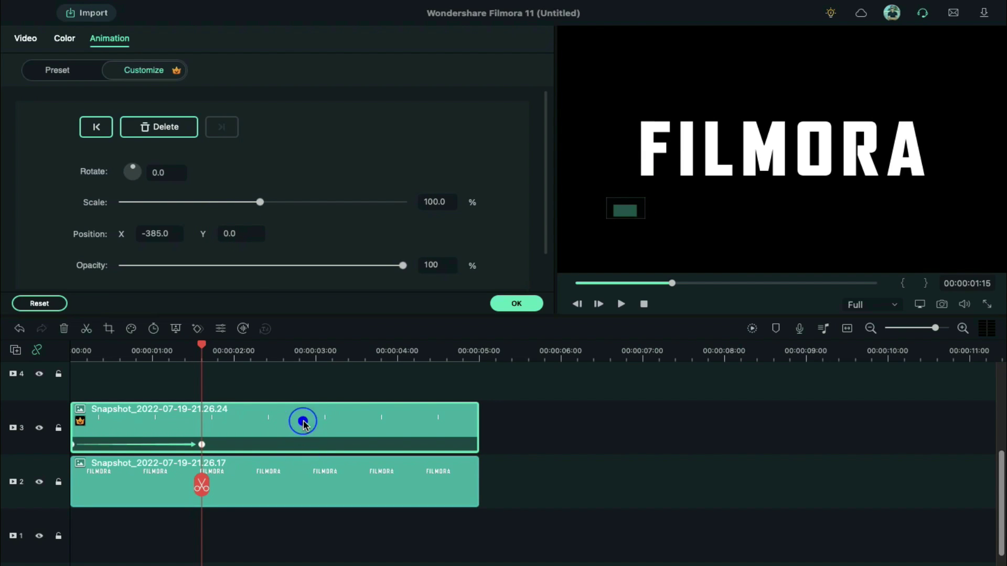
{"action": "left_click", "coordinate": [479, 357]}
{"action": "key", "text": "super+v"}
{"action": "left_click_drag", "start_coordinate": [522, 429], "coordinate": [72, 345]}
{"action": "left_click", "coordinate": [99, 353]}
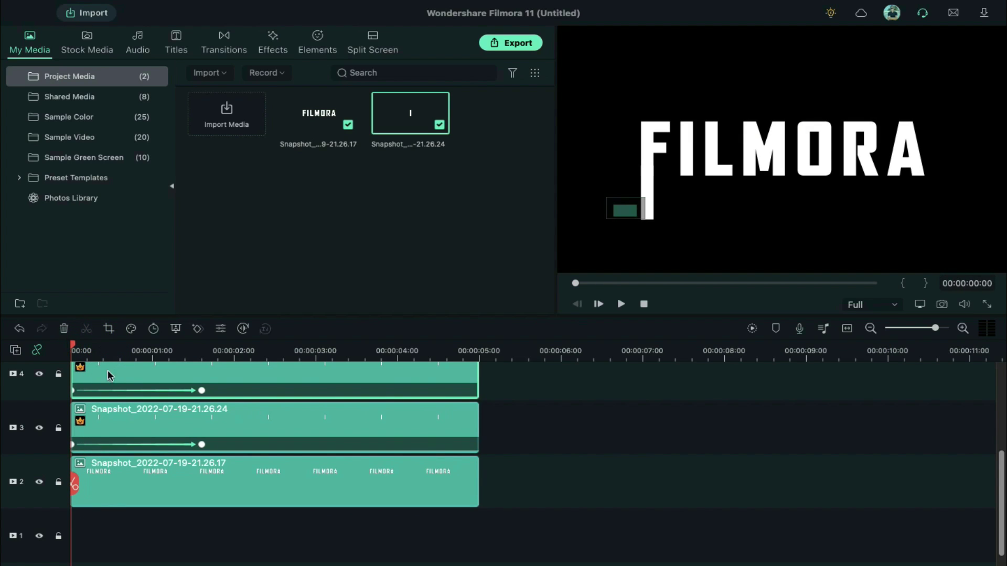
- Set the X position of the track 4 copy to -92 at both keyframes and check the movement between them
{"action": "double_click", "coordinate": [74, 390]}
{"action": "left_click_drag", "start_coordinate": [146, 232], "coordinate": [352, 233]}
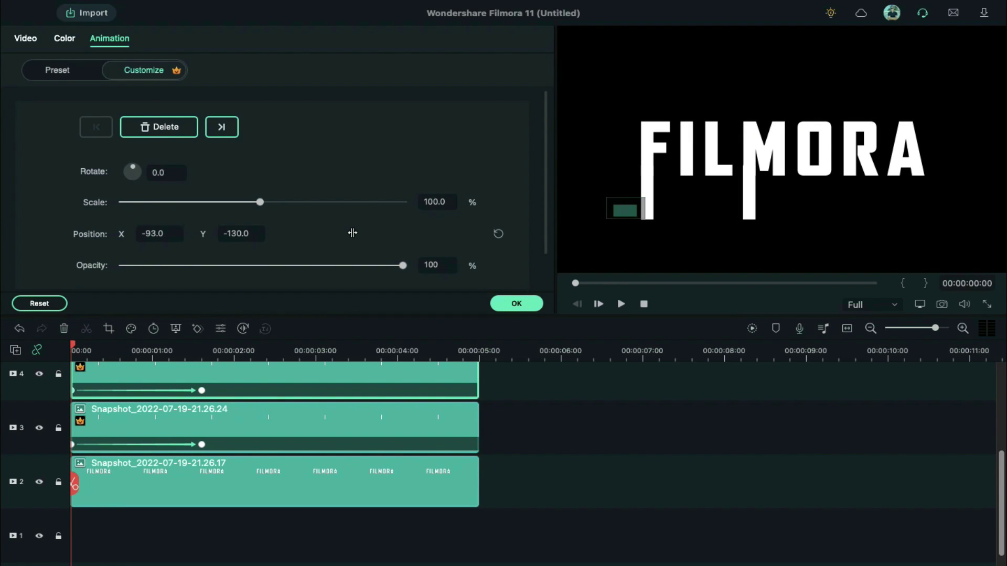
{"action": "left_click", "coordinate": [202, 391]}
{"action": "left_click", "coordinate": [157, 232]}
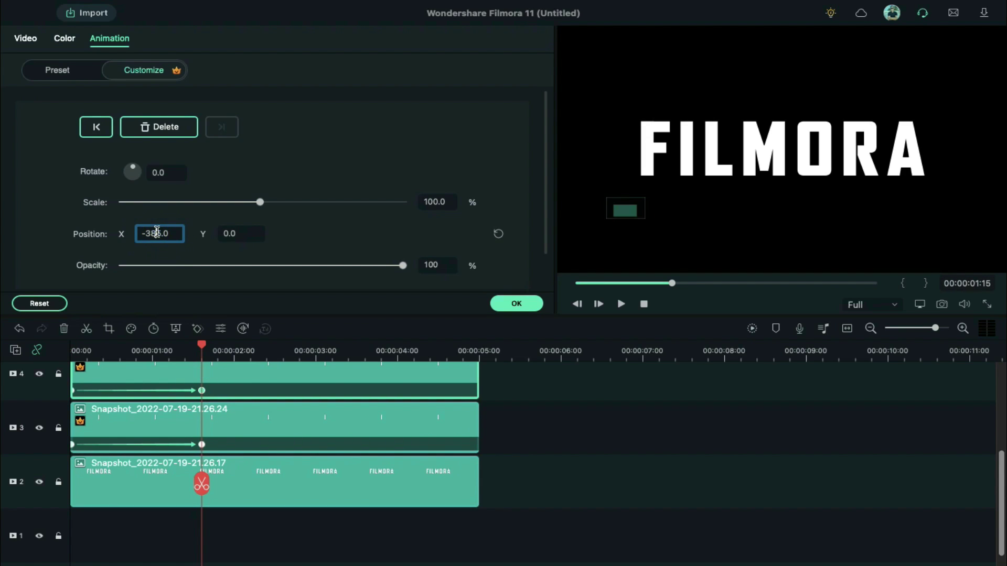
{"action": "left_click_drag", "start_coordinate": [203, 347], "coordinate": [147, 348]}
- Duplicate the keyframed I snapshot from track 4 onto track 5, starting at the beginning of the timeline
{"action": "scroll", "coordinate": [227, 382], "scroll_direction": "up", "scroll_amount": 5}
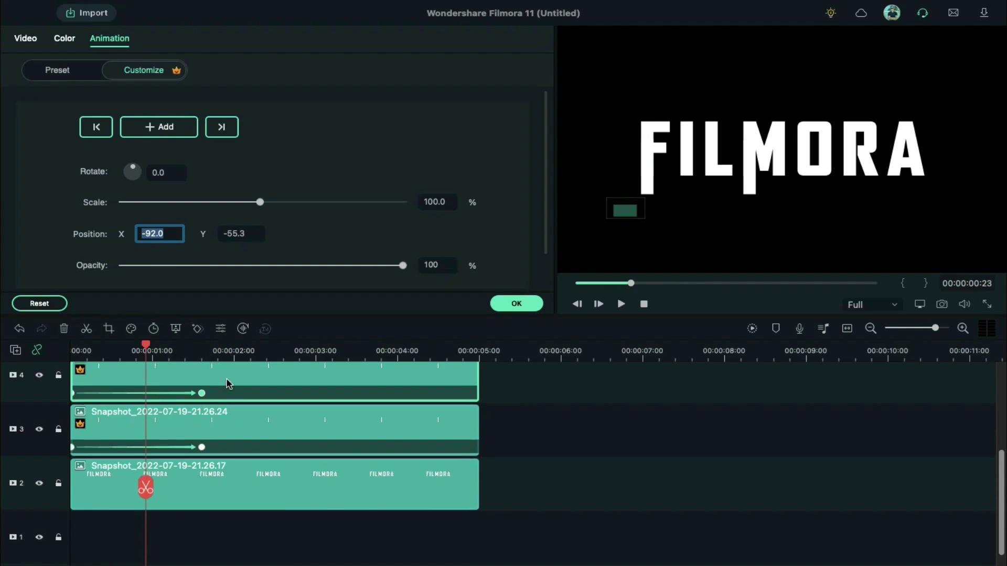
{"action": "left_click", "coordinate": [314, 480]}
{"action": "left_click", "coordinate": [478, 353]}
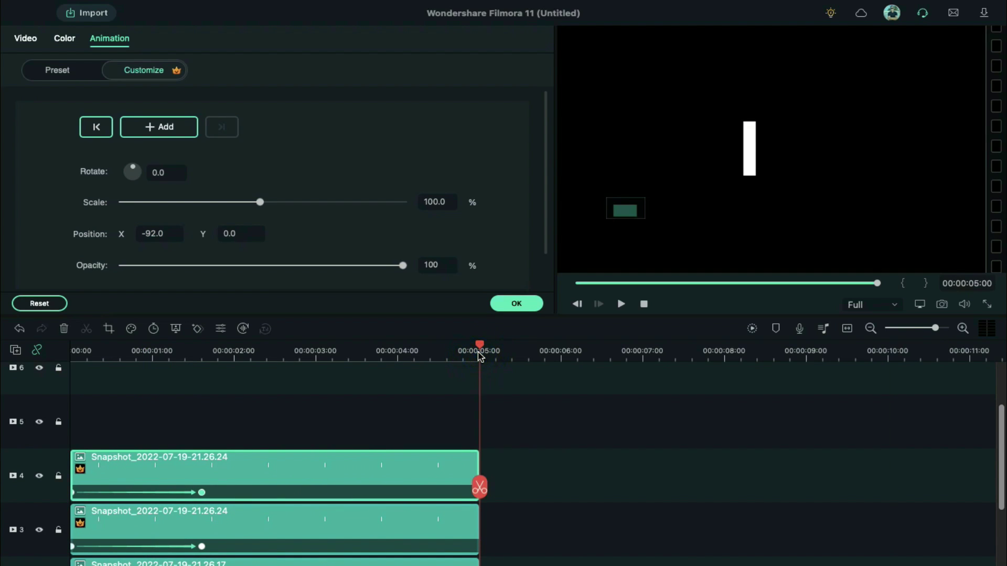
{"action": "key", "text": "super+v"}
{"action": "left_click_drag", "start_coordinate": [595, 456], "coordinate": [196, 414]}
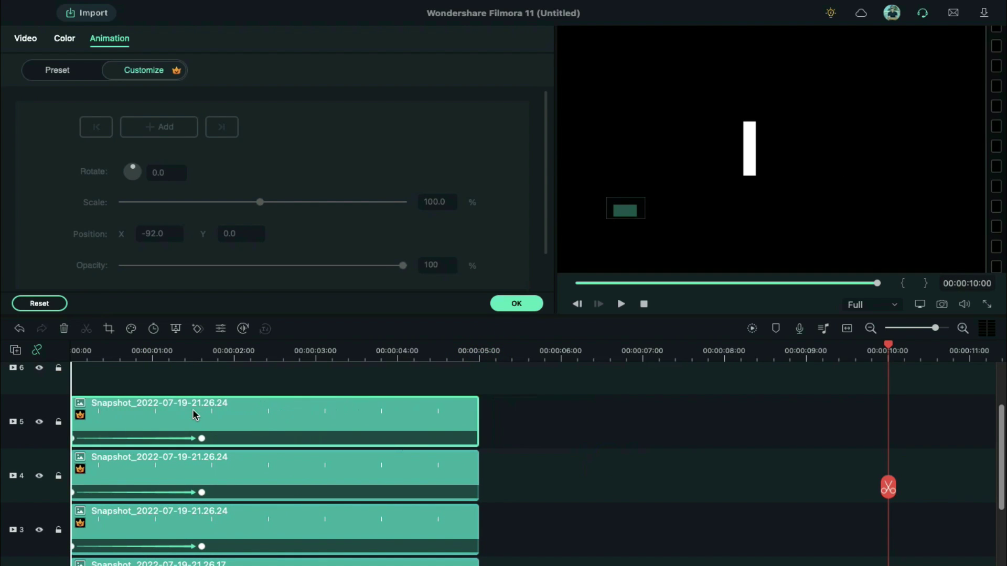
- Shift the track 5 copy horizontally at its start keyframe and set its X position to 195 at the 00:00:01:15 keyframe
{"action": "left_click", "coordinate": [71, 354]}
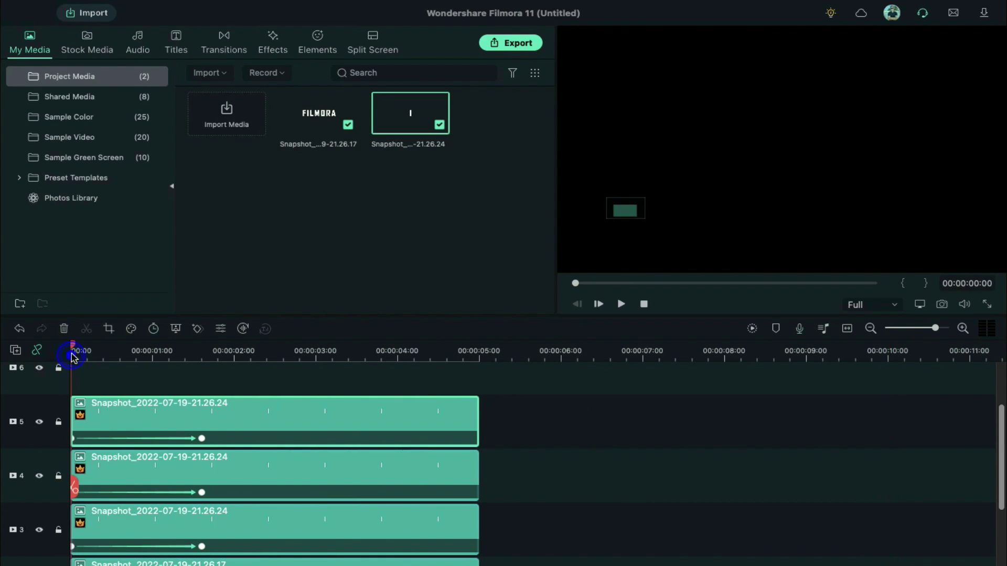
{"action": "double_click", "coordinate": [138, 401]}
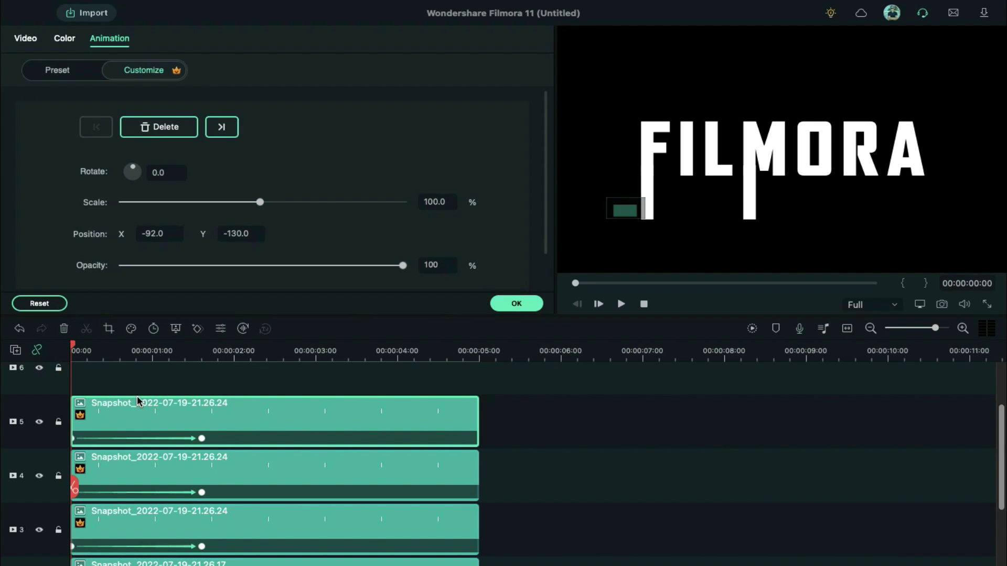
{"action": "left_click_drag", "start_coordinate": [152, 234], "coordinate": [351, 263]}
{"action": "left_click", "coordinate": [69, 239]}
{"action": "left_click", "coordinate": [202, 439]}
{"action": "left_click", "coordinate": [154, 228]}
{"action": "type", "text": "195"}
{"action": "key", "text": "Return"}
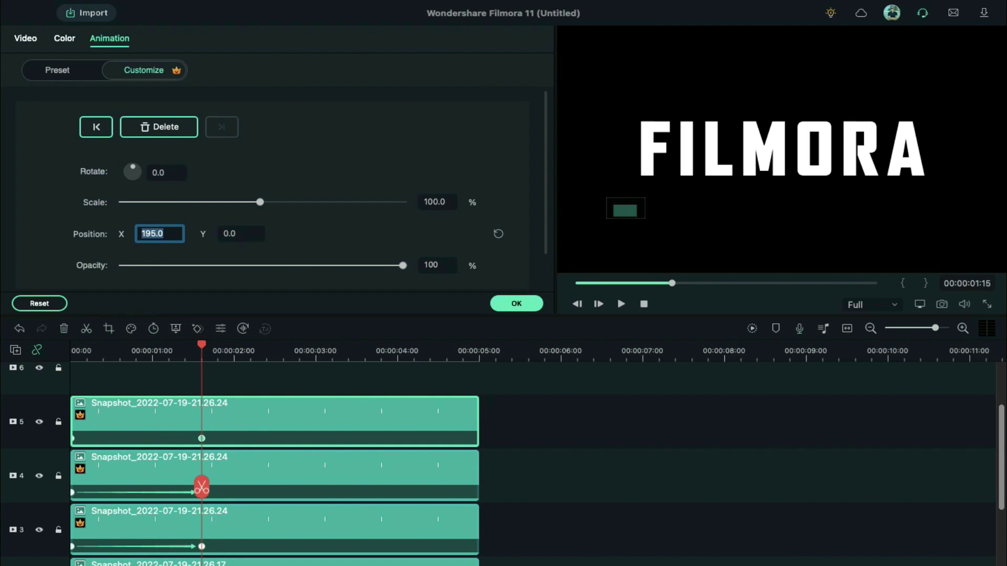
- Set the track 5 copy's Y position to -130 at 00:00:01:15 and duplicate the clip onto track 6 from the timeline start
{"action": "left_click_drag", "start_coordinate": [217, 237], "coordinate": [206, 234]}
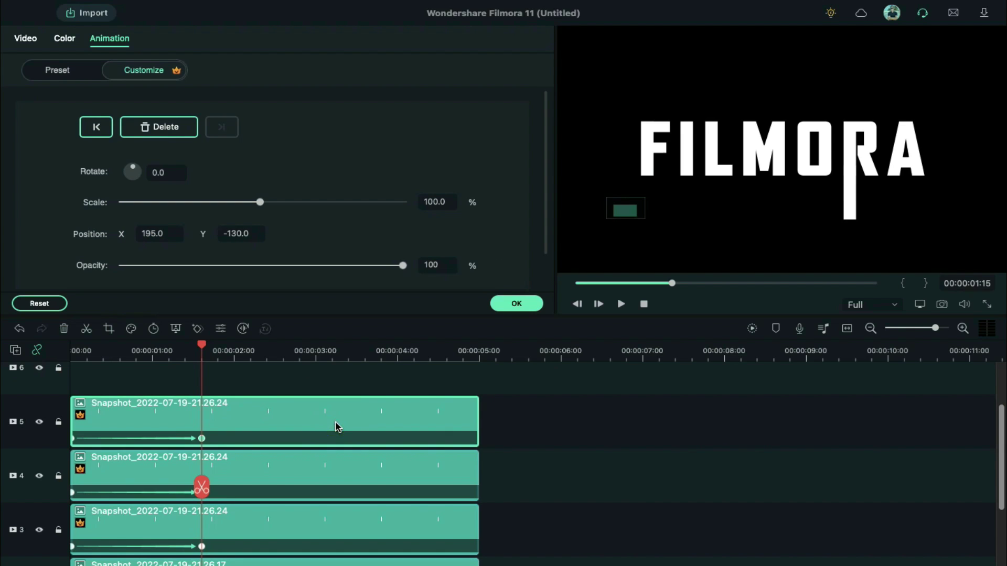
{"action": "scroll", "coordinate": [382, 405], "scroll_direction": "up", "scroll_amount": 2}
{"action": "left_click", "coordinate": [75, 353]}
{"action": "key", "text": "super+c"}
{"action": "key", "text": "super+v"}
{"action": "left_click_drag", "start_coordinate": [262, 429], "coordinate": [257, 430]}
- Position the track 6 copy at X -201, Y 130 at the 00:00:01:15 keyframe and shift it horizontally at its start keyframe to match
{"action": "left_click", "coordinate": [71, 352]}
{"action": "double_click", "coordinate": [202, 443]}
{"action": "left_click_drag", "start_coordinate": [153, 234], "coordinate": [56, 209]}
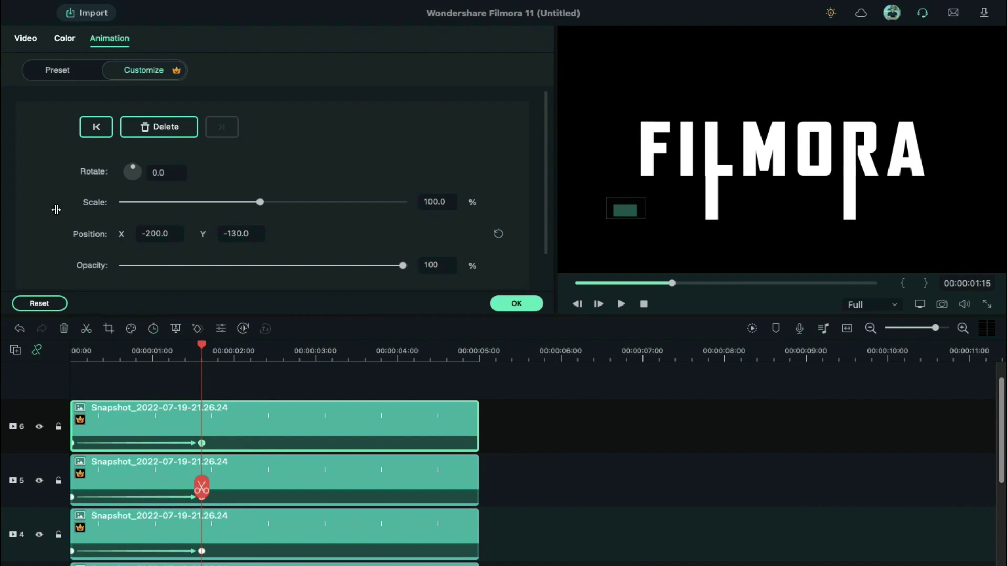
{"action": "left_click_drag", "start_coordinate": [239, 234], "coordinate": [304, 248]}
{"action": "left_click_drag", "start_coordinate": [165, 237], "coordinate": [164, 238]}
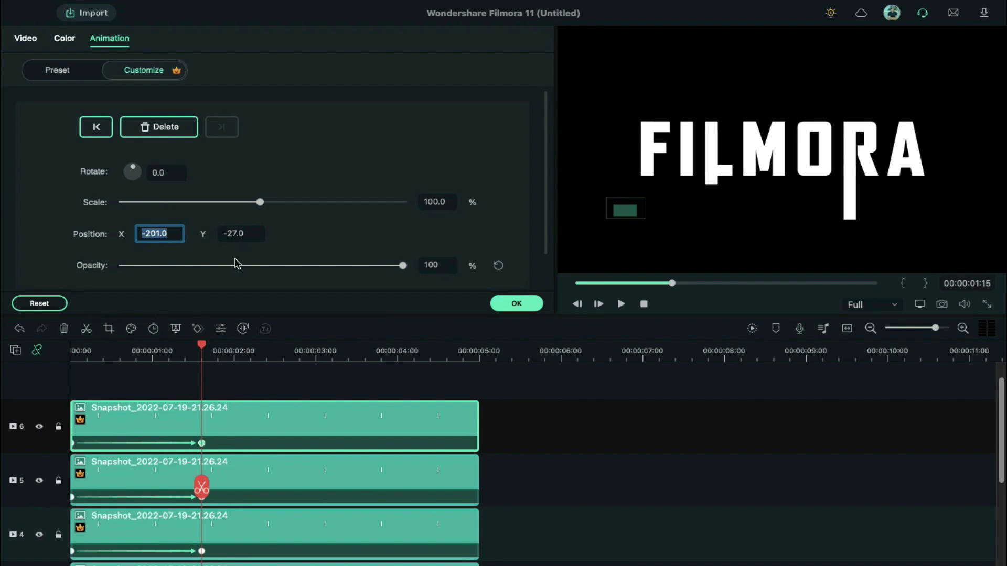
{"action": "left_click_drag", "start_coordinate": [251, 233], "coordinate": [295, 230]}
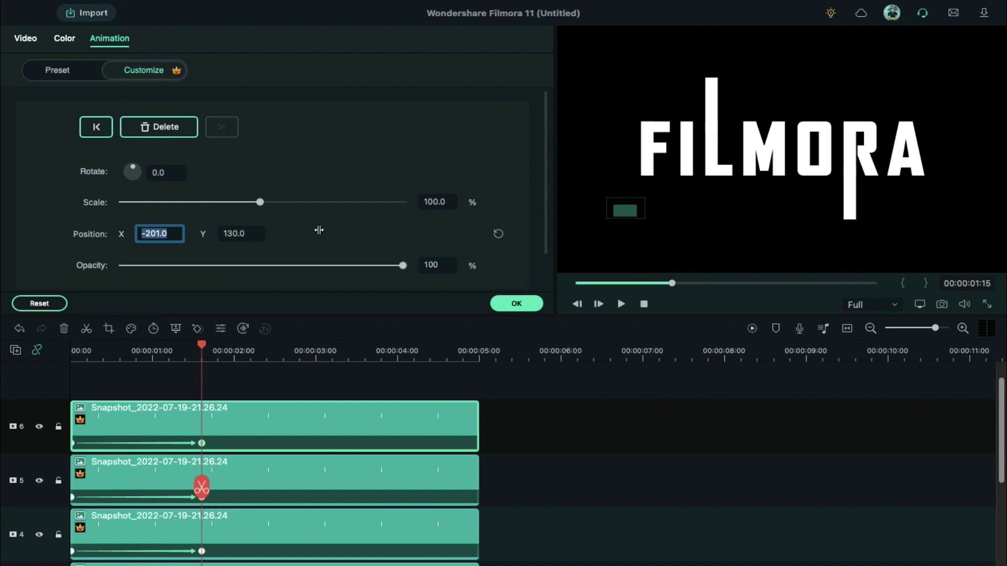
{"action": "left_click", "coordinate": [73, 351]}
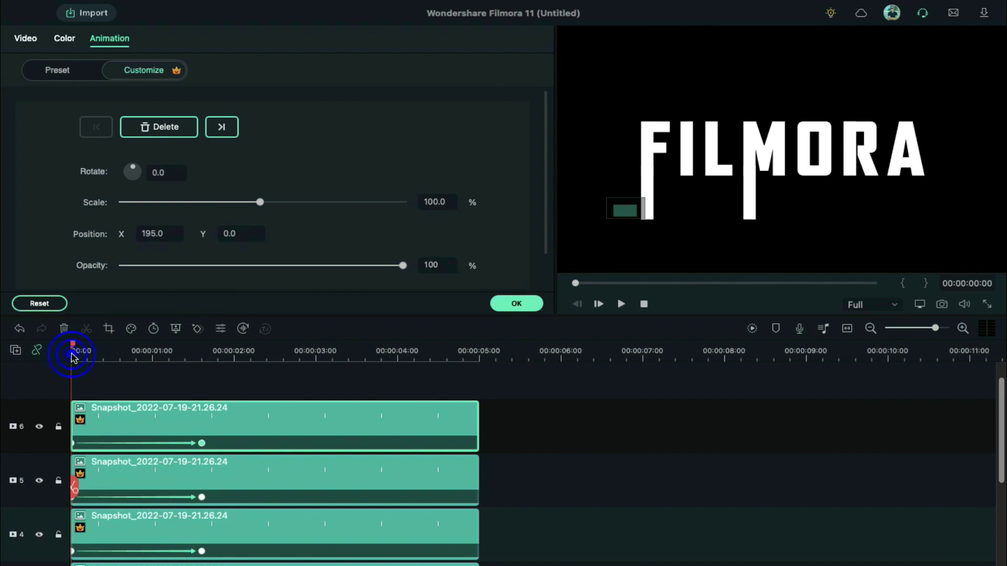
{"action": "left_click", "coordinate": [168, 233]}
{"action": "left_click", "coordinate": [66, 222]}
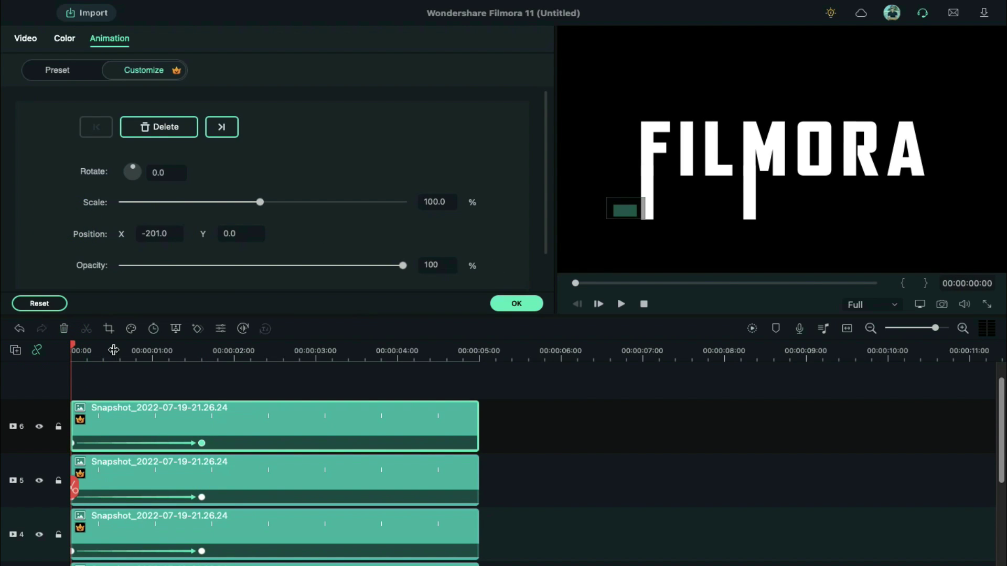
- Add holding keyframes at 00:00:02:10 on the track 5 and 6 copies, reset their Y position to 0 at 00:00:03:15, and preview the animation
{"action": "left_click_drag", "start_coordinate": [91, 350], "coordinate": [268, 351]}
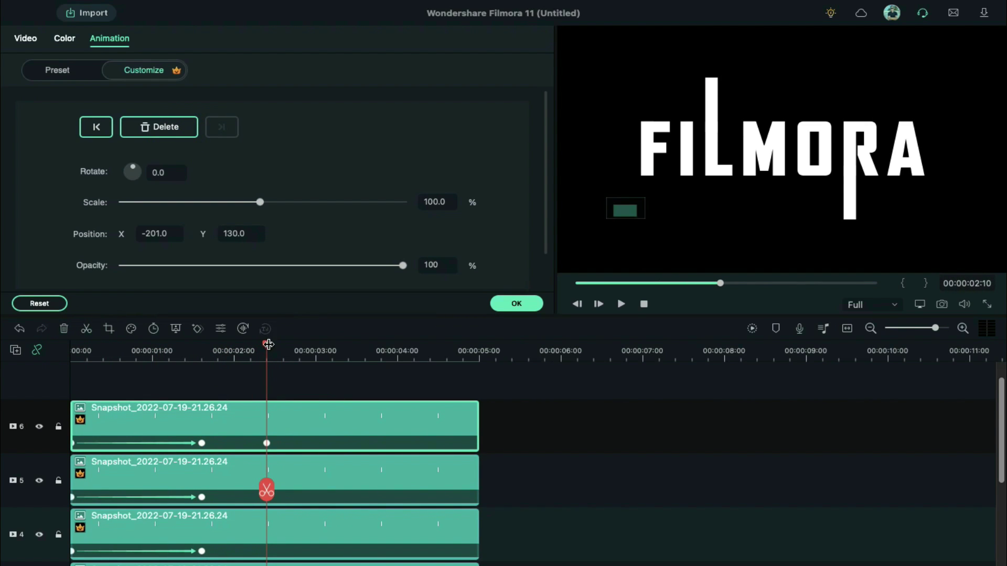
{"action": "left_click_drag", "start_coordinate": [268, 344], "coordinate": [369, 348]}
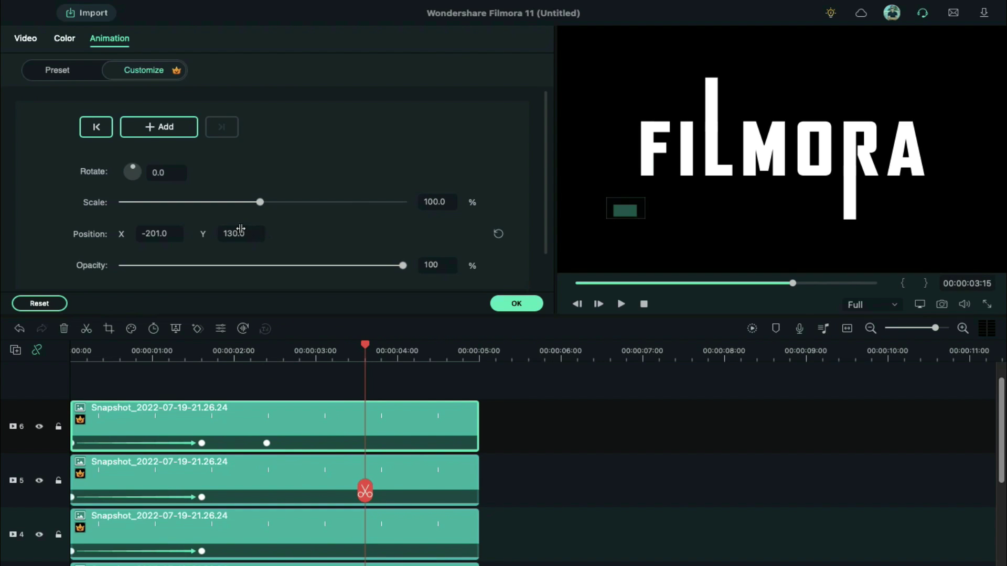
{"action": "left_click_drag", "start_coordinate": [211, 230], "coordinate": [152, 234]}
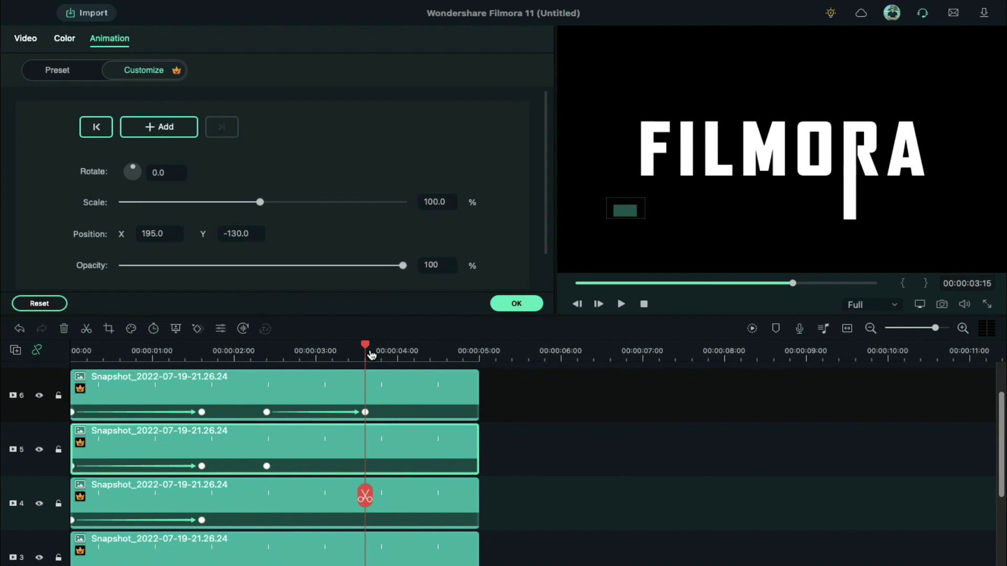
{"action": "type", "text": "0"}
{"action": "key", "text": "Return"}
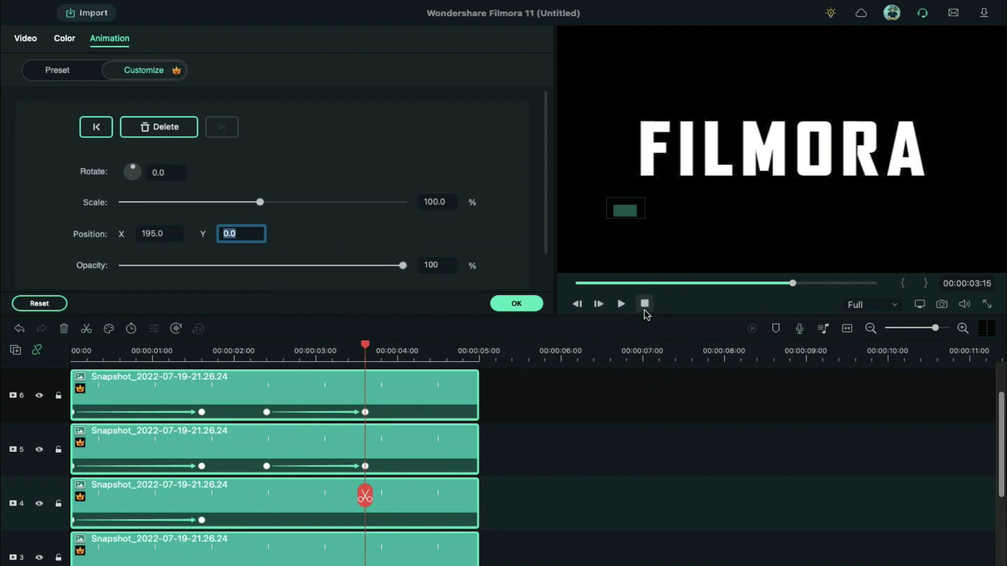
{"action": "left_click", "coordinate": [645, 303]}
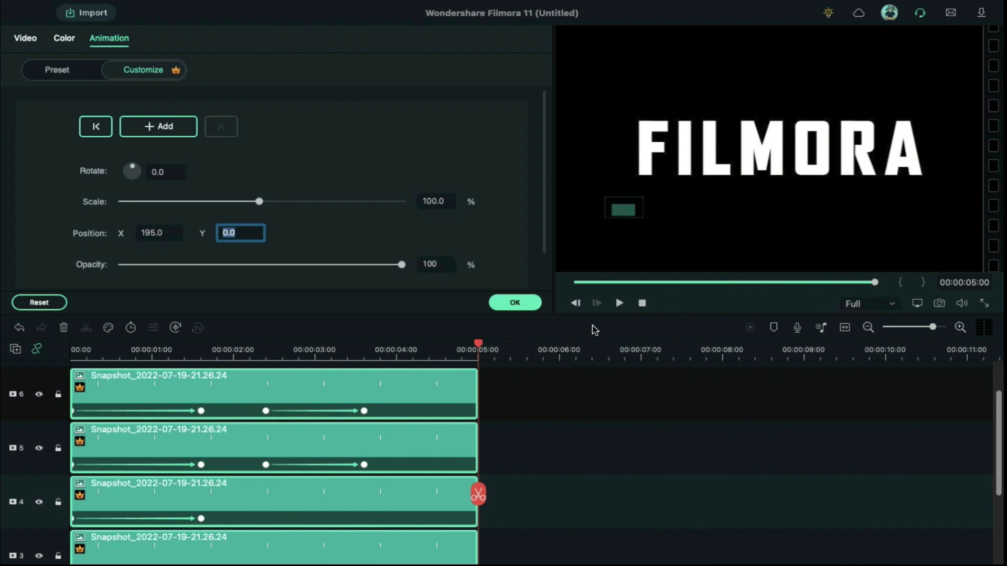
{"action": "left_click", "coordinate": [536, 300]}
- Export the title animation as an MP4 named Filmora into the adidas folder
{"action": "left_click", "coordinate": [510, 42]}
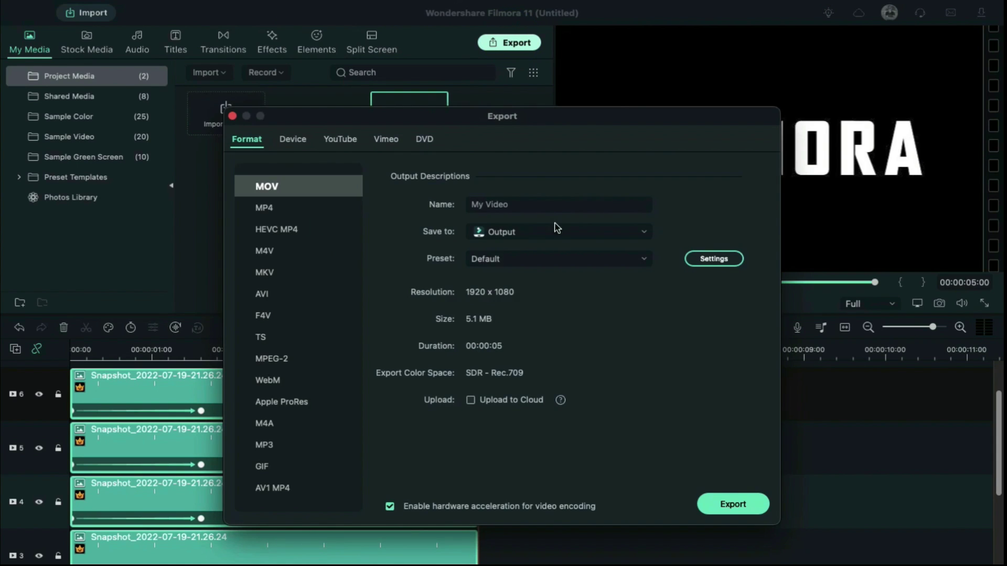
{"action": "left_click", "coordinate": [556, 224]}
{"action": "left_click", "coordinate": [516, 305]}
{"action": "double_click", "coordinate": [471, 242]}
{"action": "left_click", "coordinate": [741, 446]}
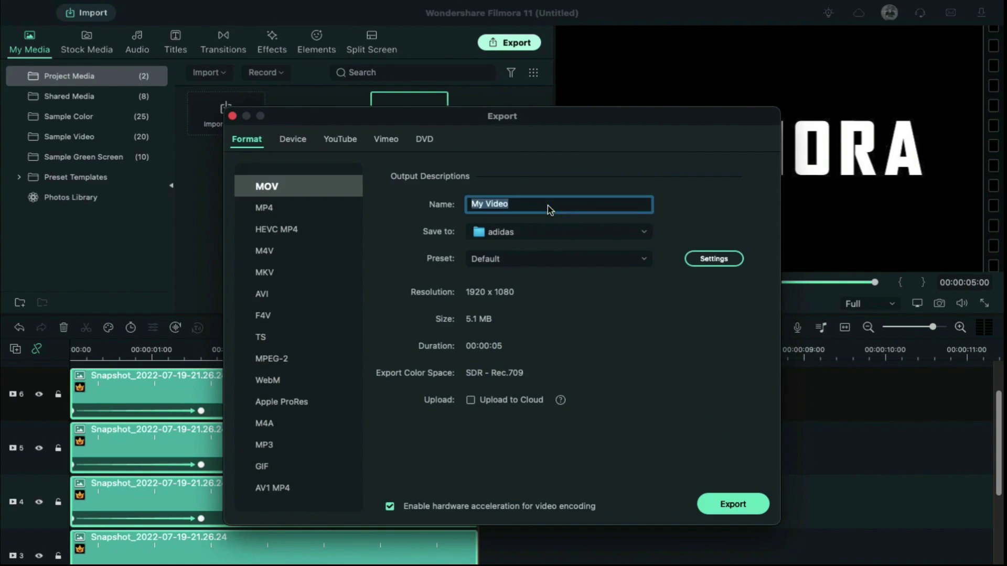
{"action": "left_click", "coordinate": [266, 207]}
{"action": "left_click", "coordinate": [713, 259]}
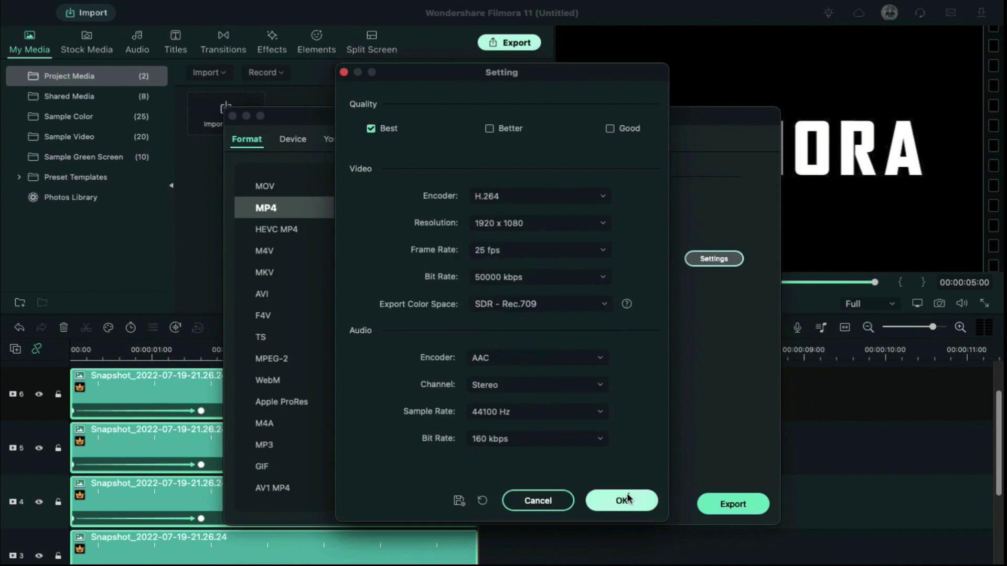
{"action": "left_click", "coordinate": [628, 500]}
{"action": "left_click", "coordinate": [741, 508]}
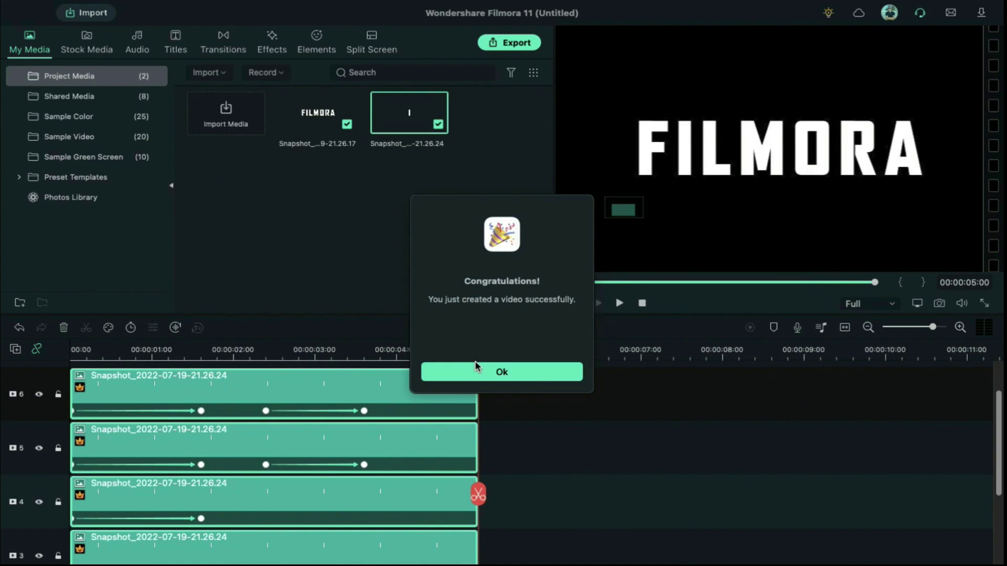
- Delete all clips from the timeline
{"action": "left_click", "coordinate": [474, 367]}
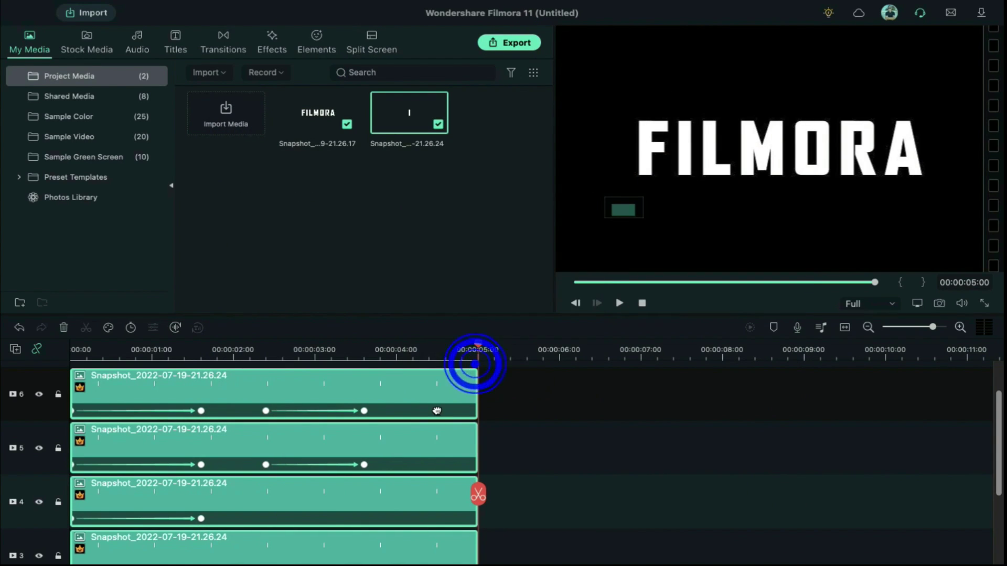
{"action": "left_click", "coordinate": [438, 409]}
{"action": "key", "text": "super+a"}
{"action": "key", "text": "Delete"}
- Import the exported Filmora video from the adidas folder and place it at the start of track 2
{"action": "left_click", "coordinate": [216, 131]}
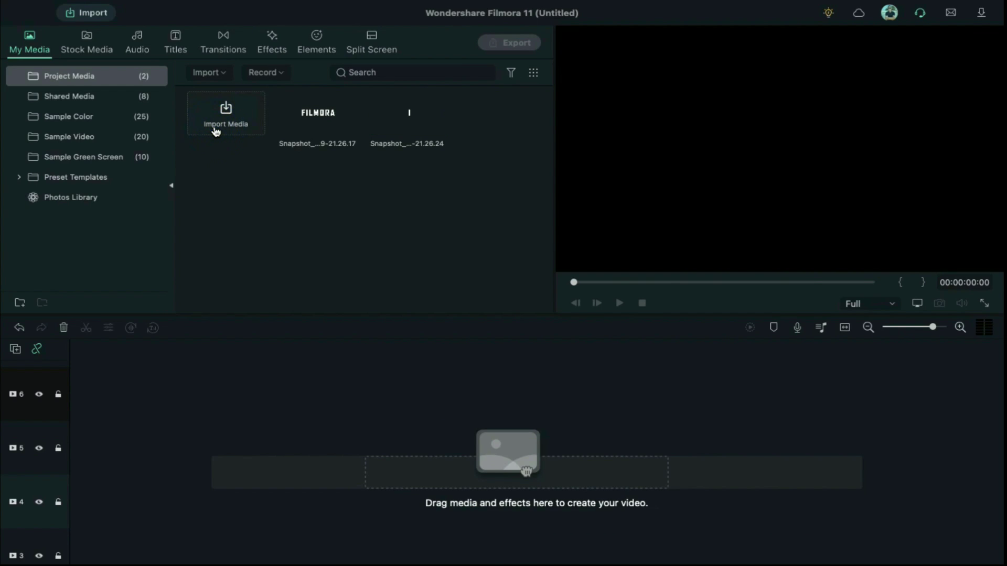
{"action": "left_click", "coordinate": [555, 251]}
{"action": "left_click", "coordinate": [741, 446]}
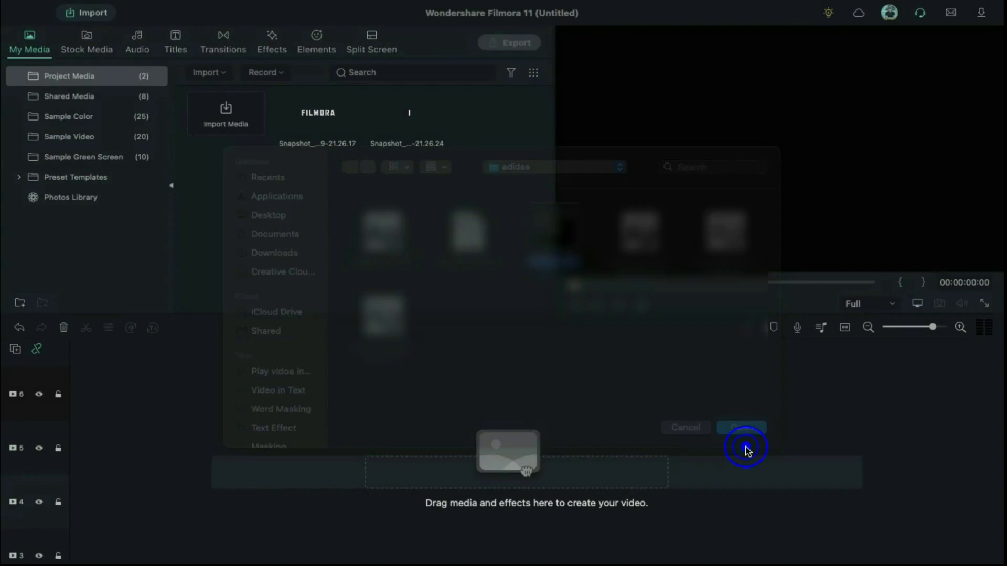
{"action": "left_click_drag", "start_coordinate": [318, 118], "coordinate": [79, 443]}
- Place the mixkit aerial landscape clip from the shared media at the start of track 1 and cut off everything after 00:00:06:00
{"action": "left_click", "coordinate": [90, 104]}
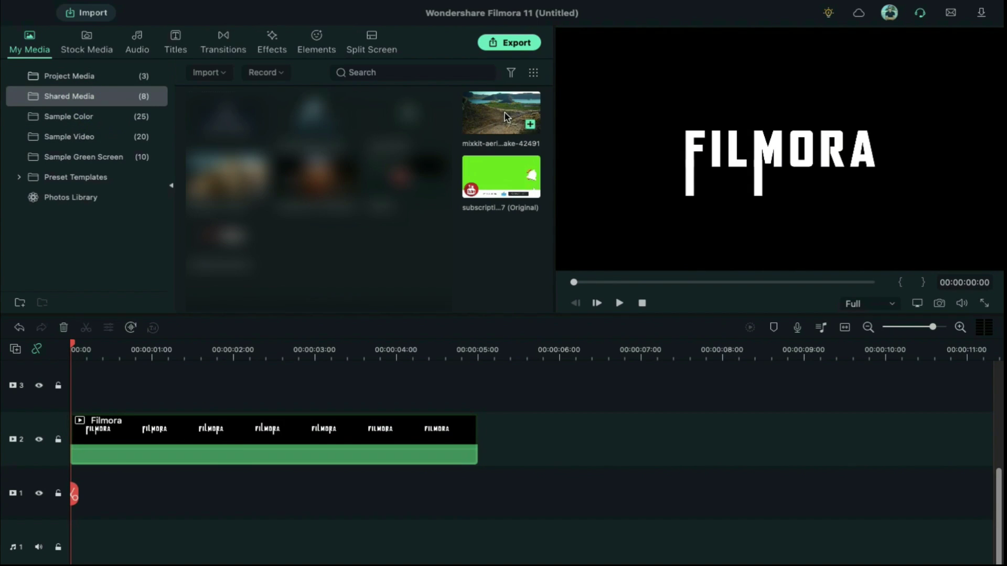
{"action": "left_click_drag", "start_coordinate": [505, 113], "coordinate": [79, 492]}
{"action": "left_click", "coordinate": [559, 351]}
{"action": "left_click", "coordinate": [559, 494]}
{"action": "left_click", "coordinate": [629, 490]}
{"action": "key", "text": "Delete"}
- Keyframe the Filmora clip's scale at 80% at the timeline start and enlarge it at 00:00:05:00 for a slow zoom-in
{"action": "left_click", "coordinate": [72, 351]}
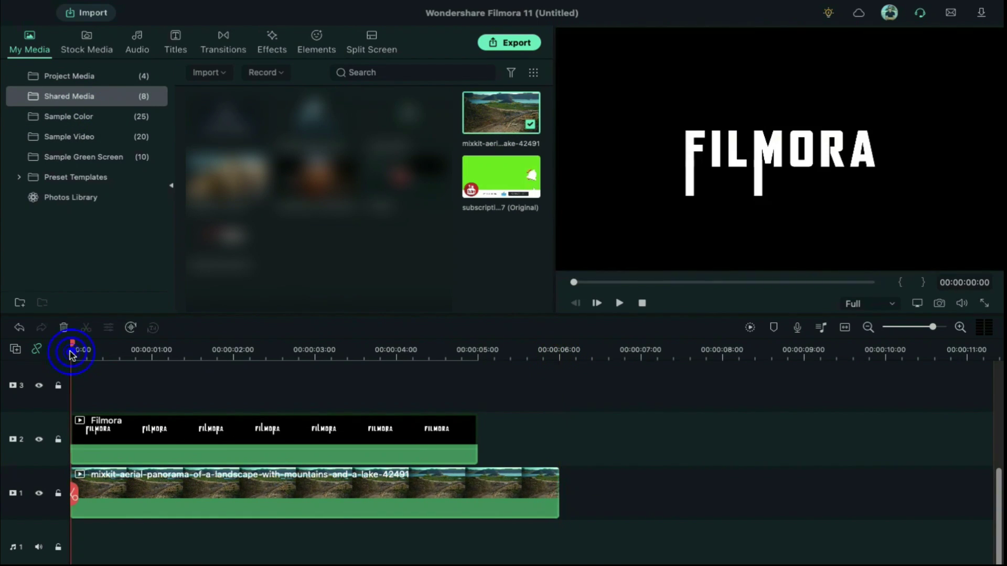
{"action": "double_click", "coordinate": [89, 431]}
{"action": "left_click_drag", "start_coordinate": [254, 206], "coordinate": [233, 211]}
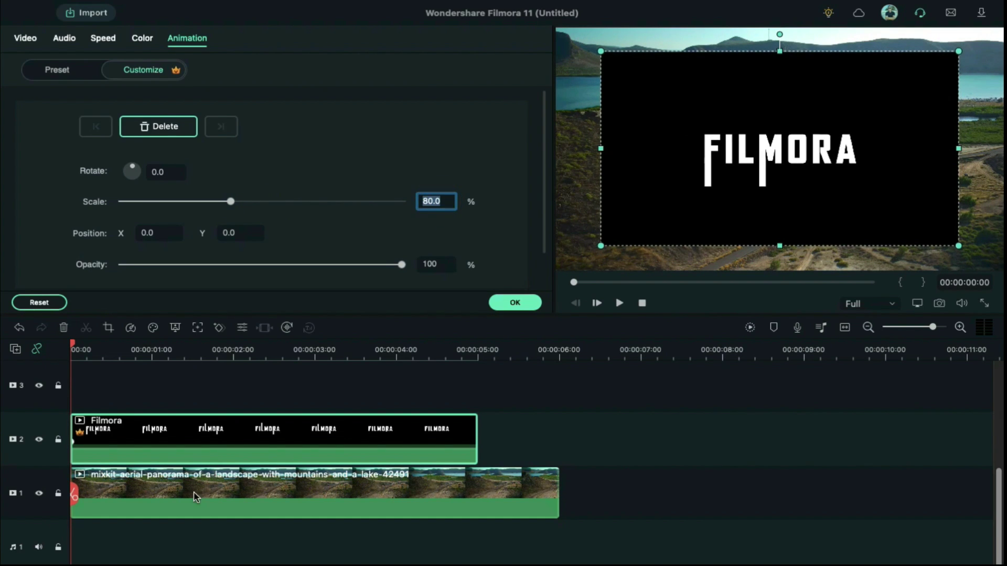
{"action": "left_click_drag", "start_coordinate": [73, 347], "coordinate": [483, 369]}
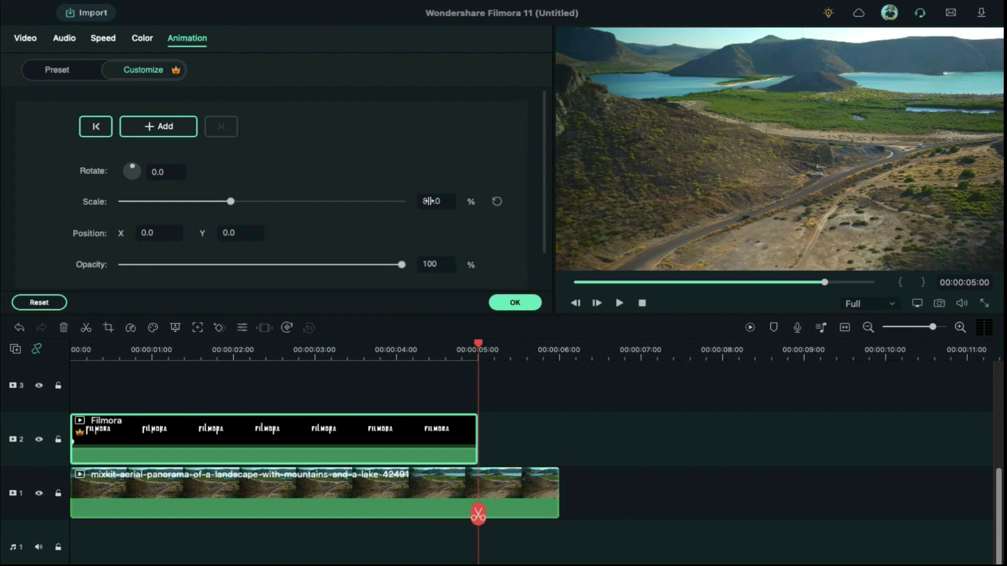
{"action": "type", "text": "11"}
{"action": "key", "text": "Return"}
- Trim the landscape clip to end at 00:00:05:00 and set the Filmora clip's blending mode to Lighten
{"action": "left_click_drag", "start_coordinate": [552, 493], "coordinate": [477, 493]}
{"action": "left_click", "coordinate": [217, 350]}
{"action": "left_click", "coordinate": [32, 40]}
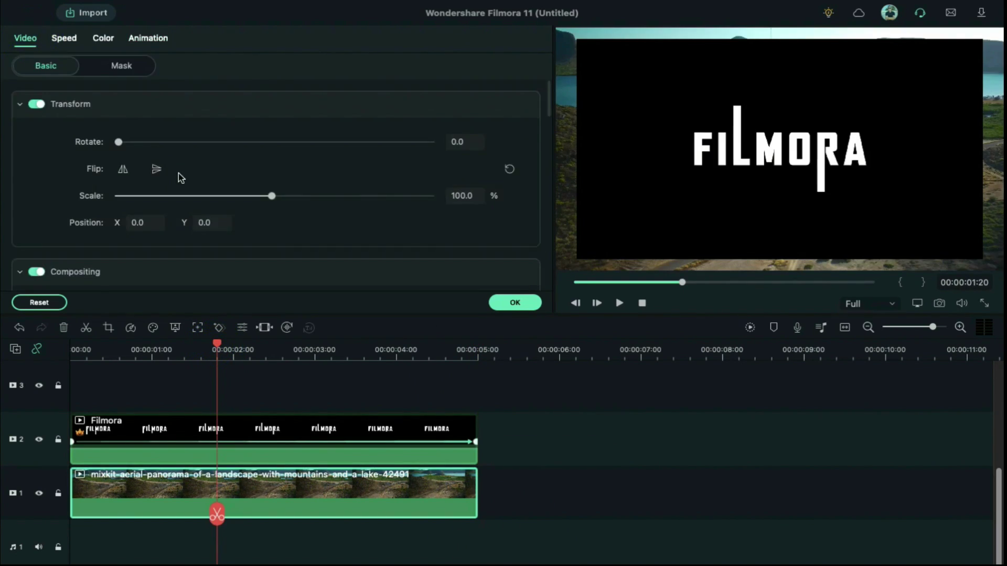
{"action": "scroll", "coordinate": [180, 175], "scroll_direction": "down", "scroll_amount": 3}
{"action": "left_click", "coordinate": [207, 189]}
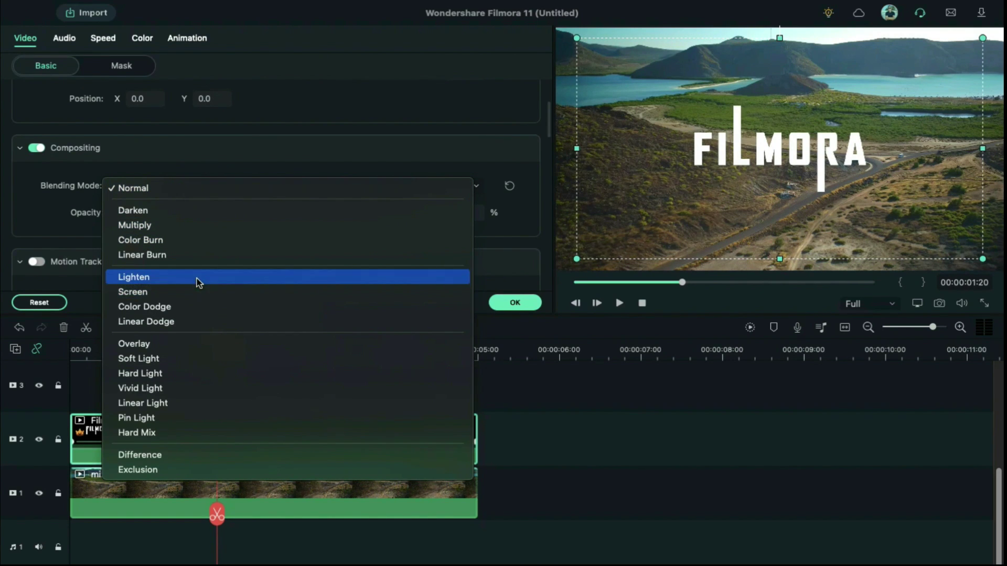
{"action": "left_click", "coordinate": [197, 278]}
{"action": "left_click", "coordinate": [614, 457]}
- Move the Filmora clip up to track 3 and apply the Dark Film effect to the landscape clip
{"action": "left_click_drag", "start_coordinate": [366, 426], "coordinate": [362, 399]}
{"action": "left_click", "coordinate": [271, 43]}
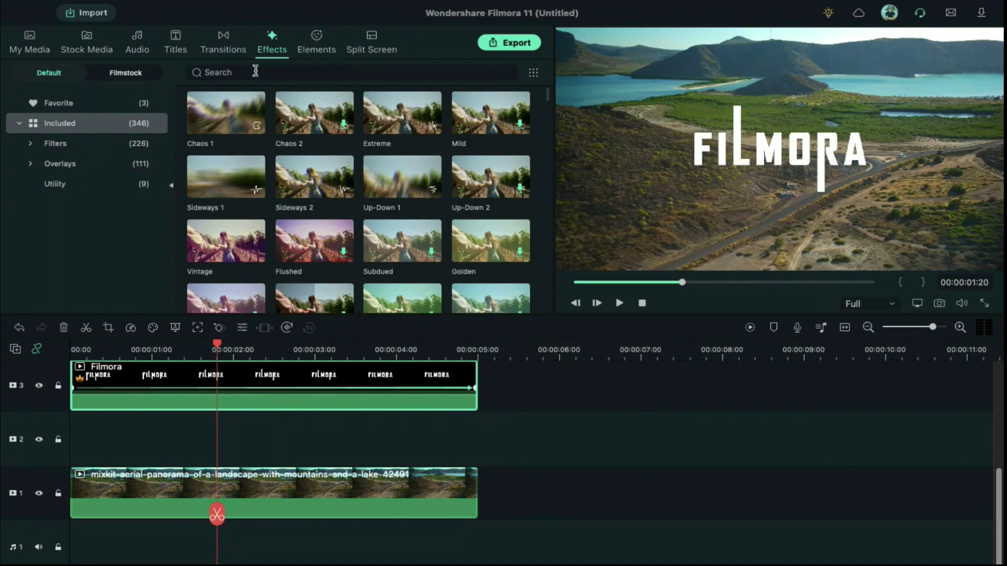
{"action": "type", "text": "dark"}
{"action": "left_click_drag", "start_coordinate": [247, 113], "coordinate": [267, 493]}
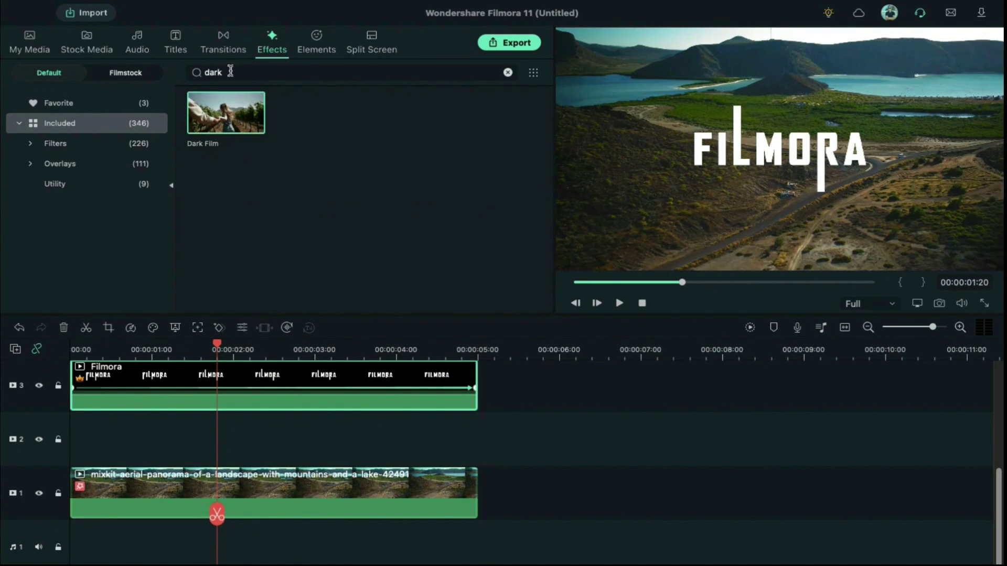
- Search the effects for blur and add Square Blur to track 2 between the landscape and the title
{"action": "left_click", "coordinate": [230, 72]}
{"action": "key", "text": "BackSpace"}
{"action": "key", "text": "BackSpace"}
{"action": "key", "text": "BackSpace"}
{"action": "key", "text": "BackSpace"}
{"action": "type", "text": "blur"}
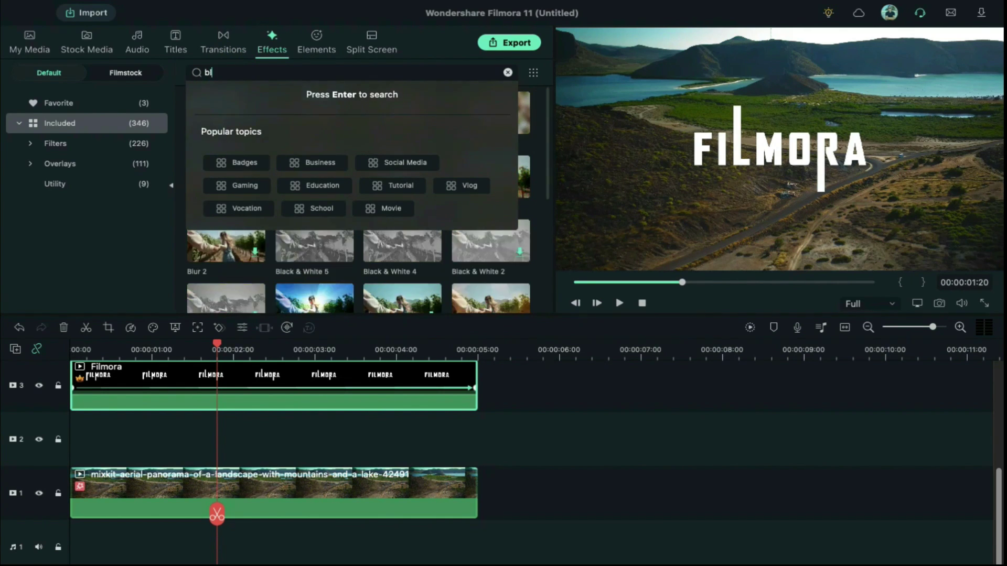
{"action": "key", "text": "Return"}
{"action": "left_click_drag", "start_coordinate": [199, 189], "coordinate": [77, 435]}
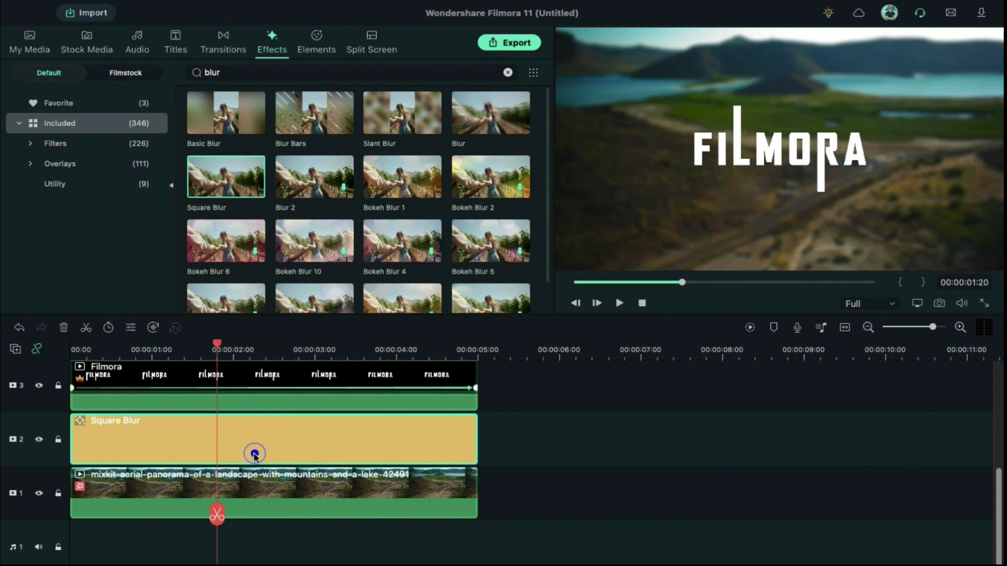
- Adjust the Square Blur effect so that it blurs the landscape background more strongly
{"action": "double_click", "coordinate": [254, 452]}
{"action": "left_click", "coordinate": [113, 124]}
{"action": "left_click", "coordinate": [517, 301]}
- Add the favorite Cinema 21:9 effect to track 4 above the title and set its border height to 0.10
{"action": "scroll", "coordinate": [400, 449], "scroll_direction": "up", "scroll_amount": 2}
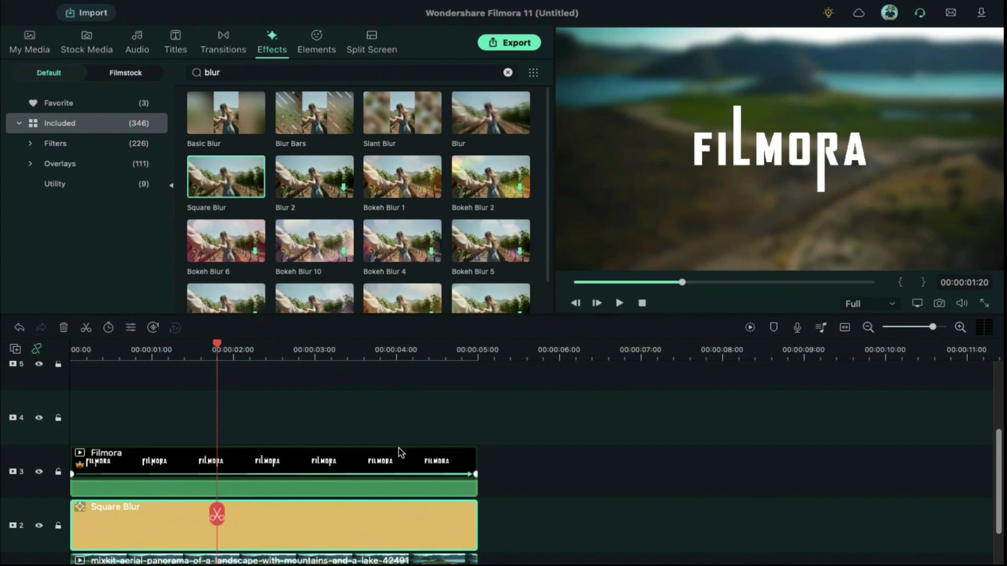
{"action": "left_click", "coordinate": [131, 99]}
{"action": "left_click_drag", "start_coordinate": [404, 111], "coordinate": [195, 418]}
{"action": "left_click_drag", "start_coordinate": [263, 124], "coordinate": [279, 124]}
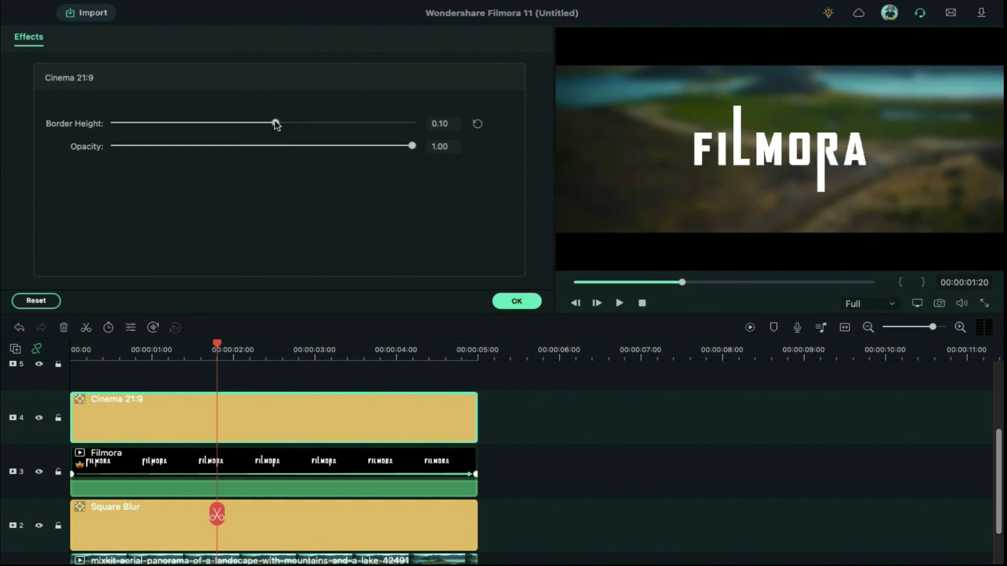
{"action": "left_click", "coordinate": [505, 305]}
- Return the playhead to the timeline start and render the timeline preview for smooth playback
{"action": "left_click", "coordinate": [642, 302]}
{"action": "left_click", "coordinate": [750, 328]}
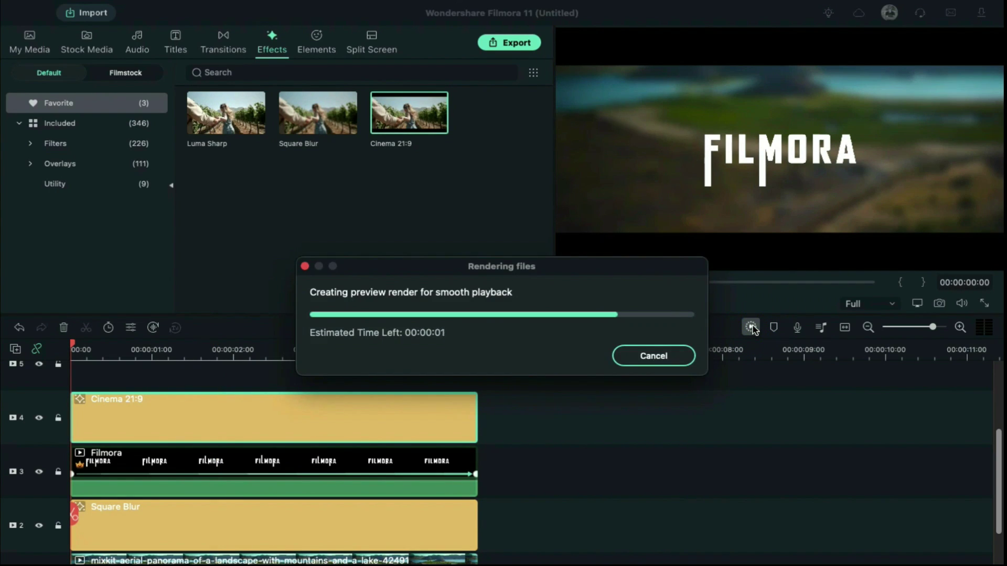